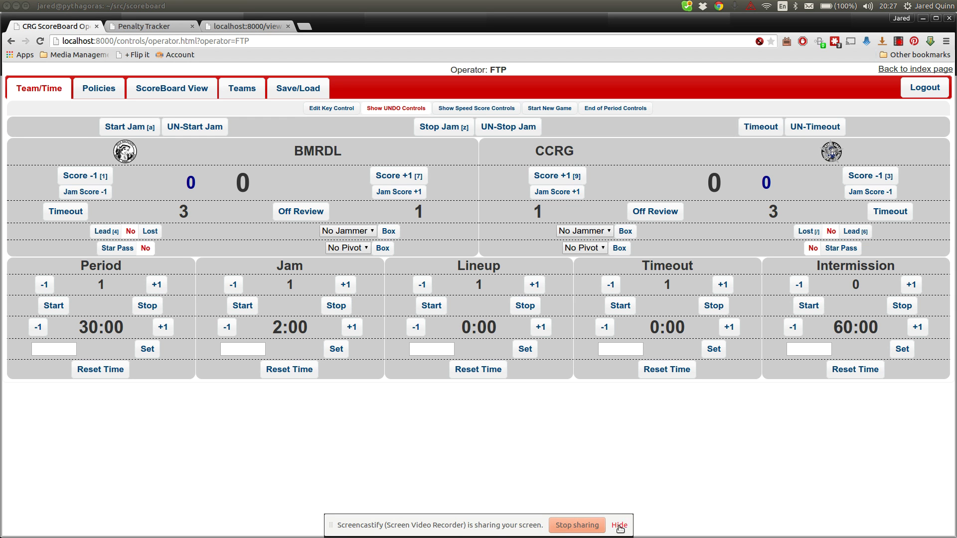
- Keep BMRDL's official review count at 1 and go to the Teams page
click(620, 526)
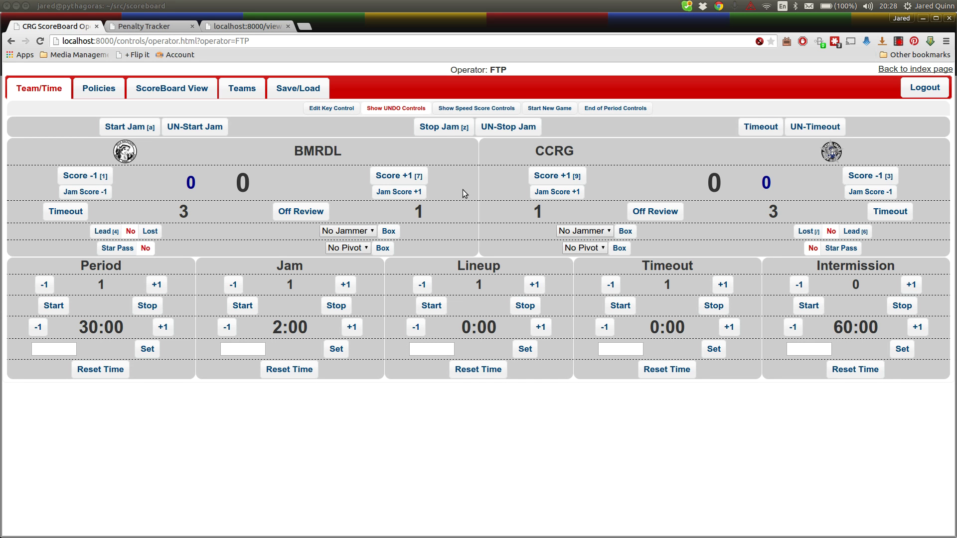
click(459, 217)
key(Return)
click(252, 88)
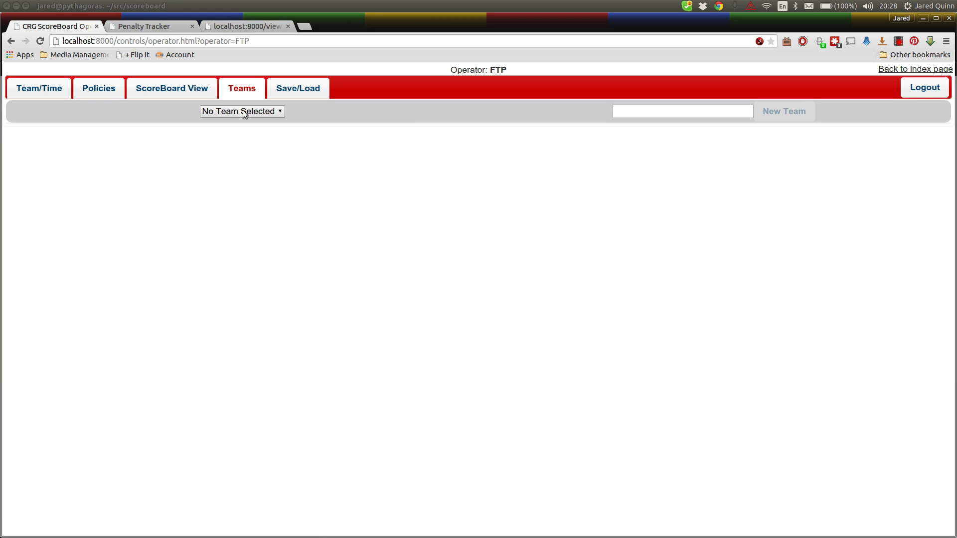
- Look over the saved teams list without picking one, then return to Team/Time
click(243, 110)
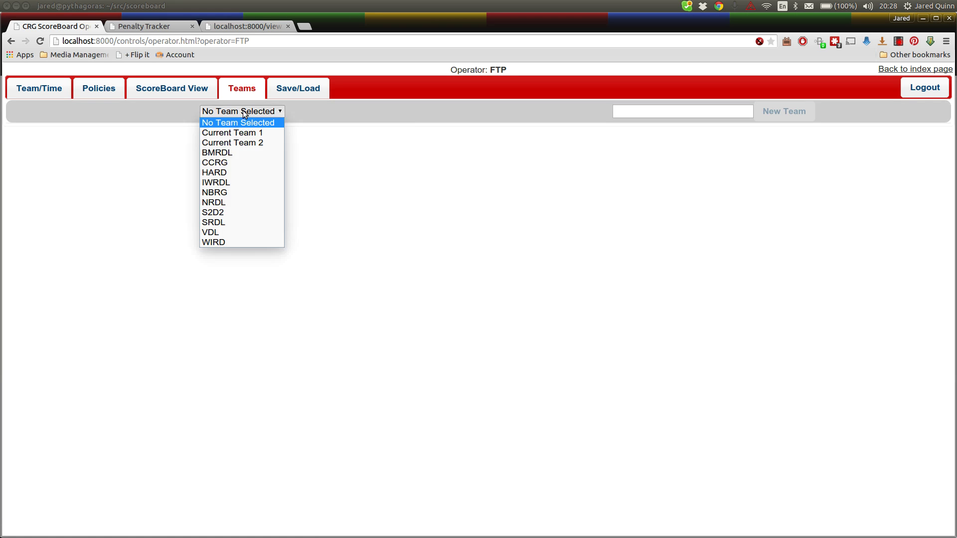
click(171, 121)
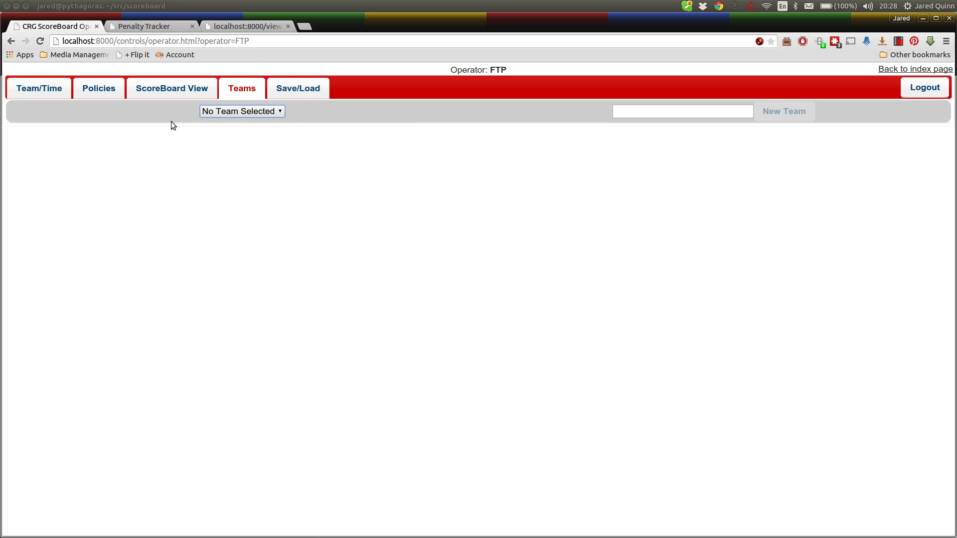
click(36, 88)
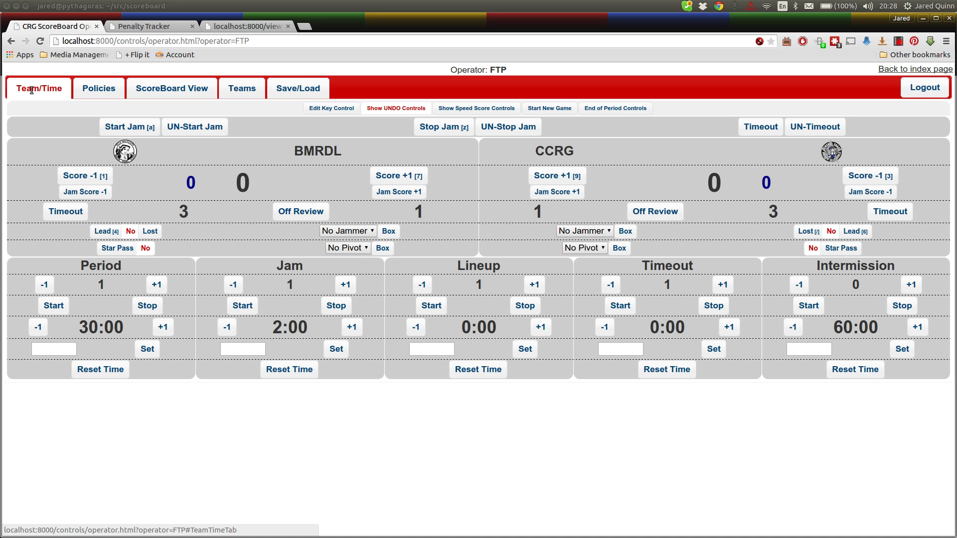
- Start a new ad hoc game with HARD as Team 1 and SRDL as Team 2
click(534, 110)
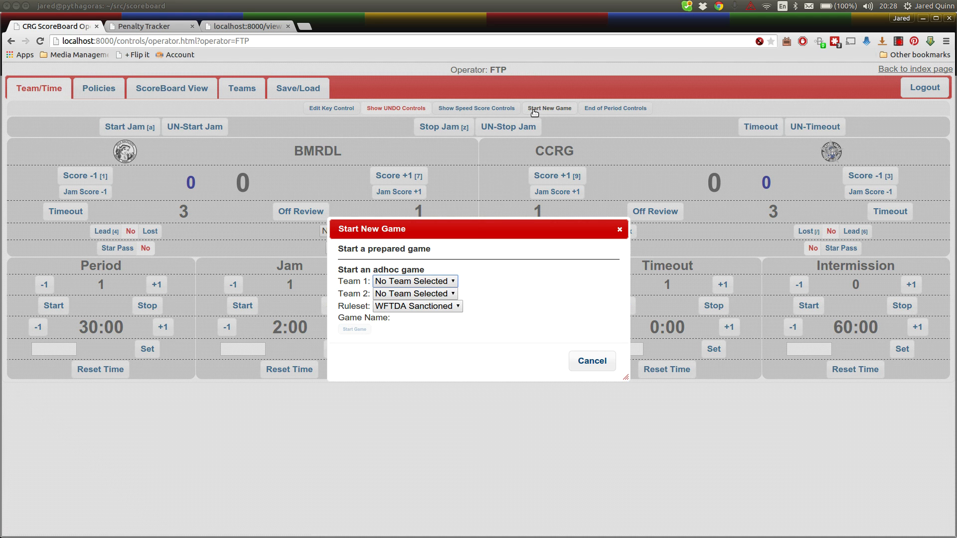
click(442, 281)
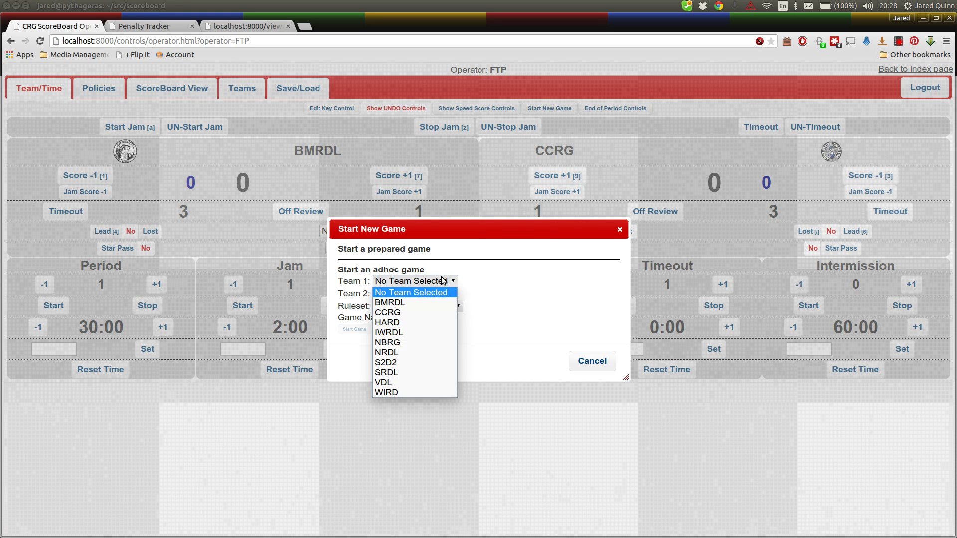
click(411, 322)
click(416, 295)
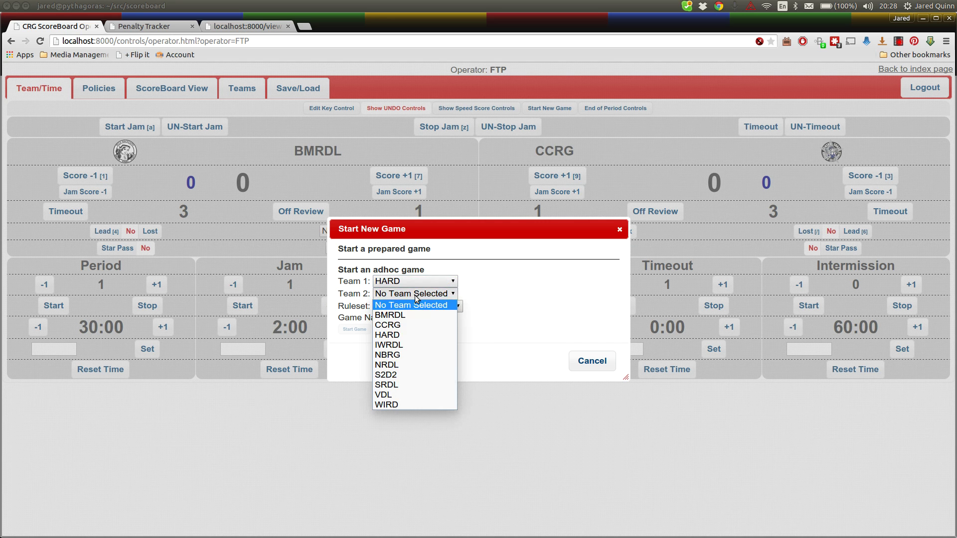
click(411, 385)
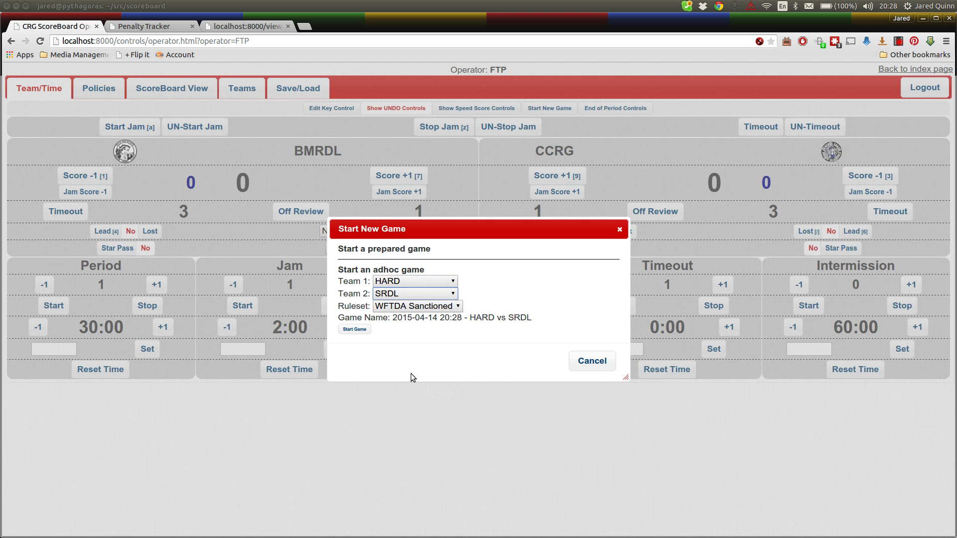
click(357, 329)
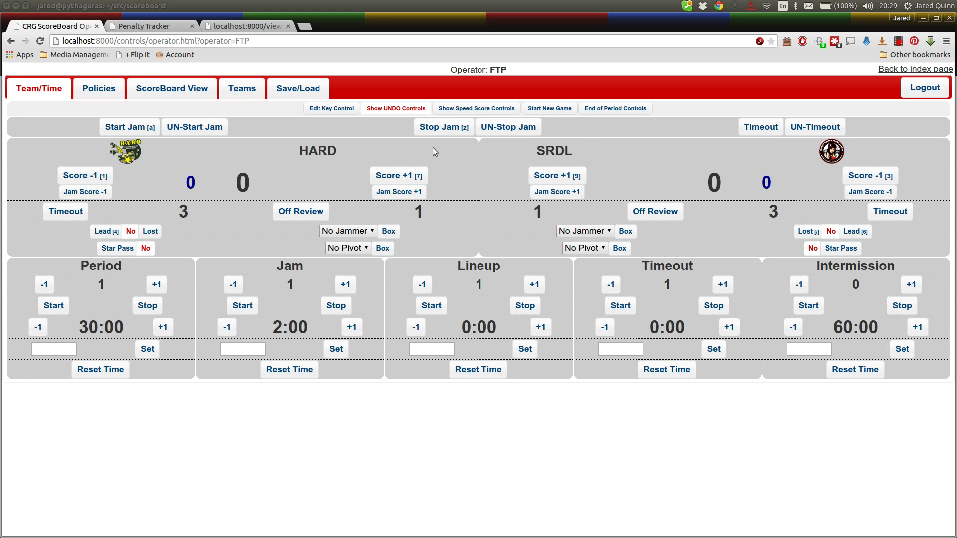
- Show the Penalty (T1) board for HARD on the overlay, then return to operator controls
key(ctrl+Tab)
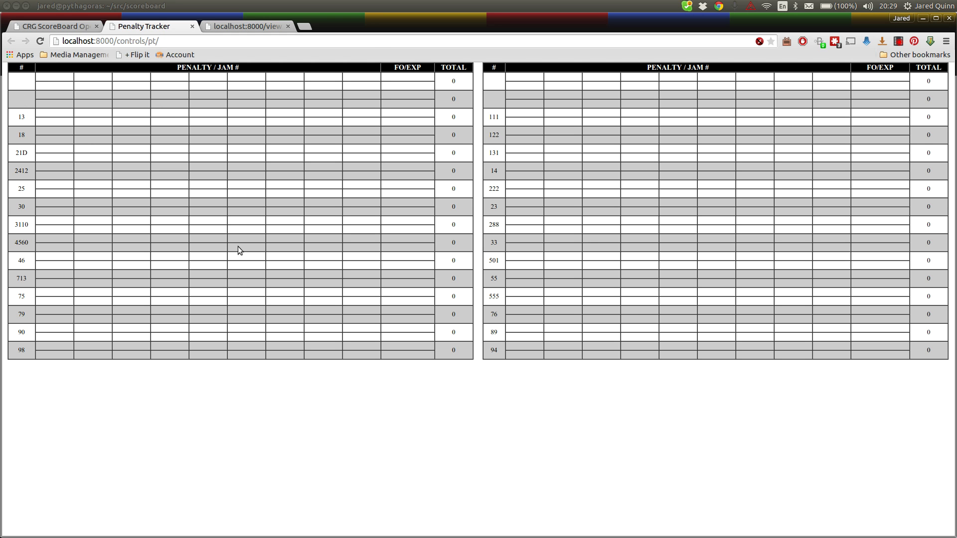
key(ctrl+Page_Up)
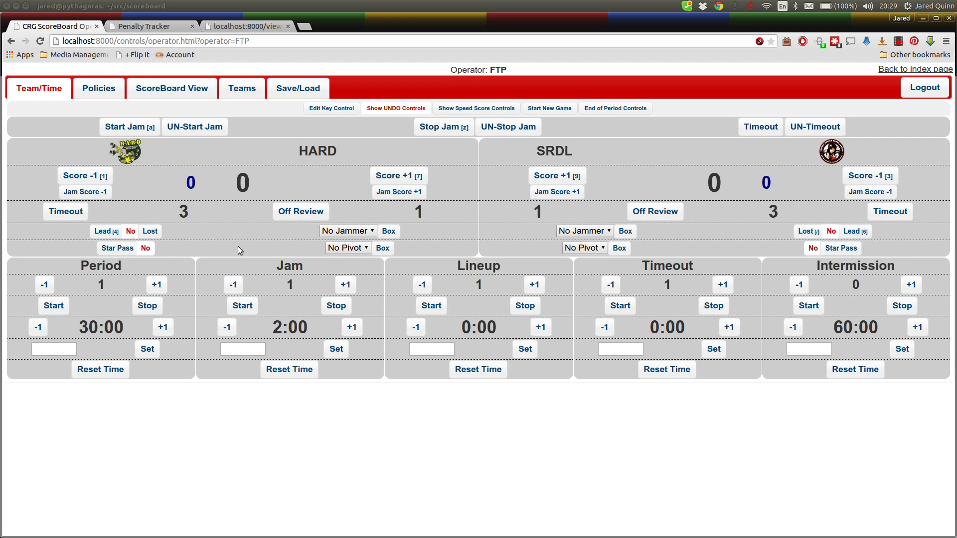
key(ctrl+Page_Down)
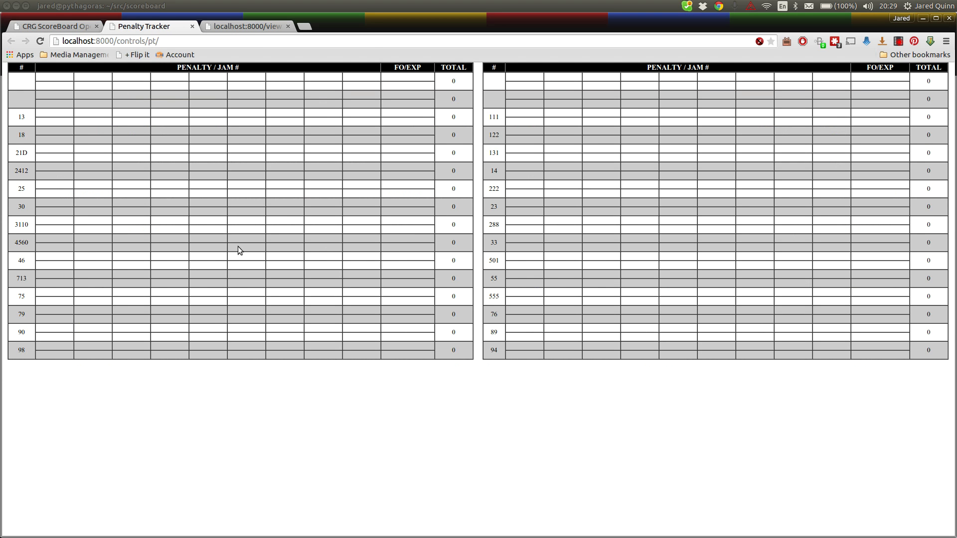
key(ctrl+Page_Down)
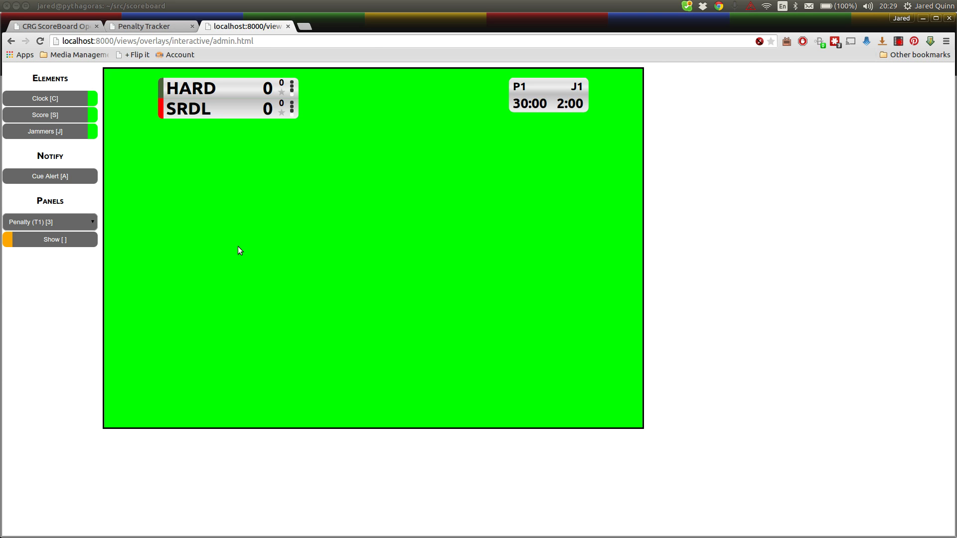
click(68, 239)
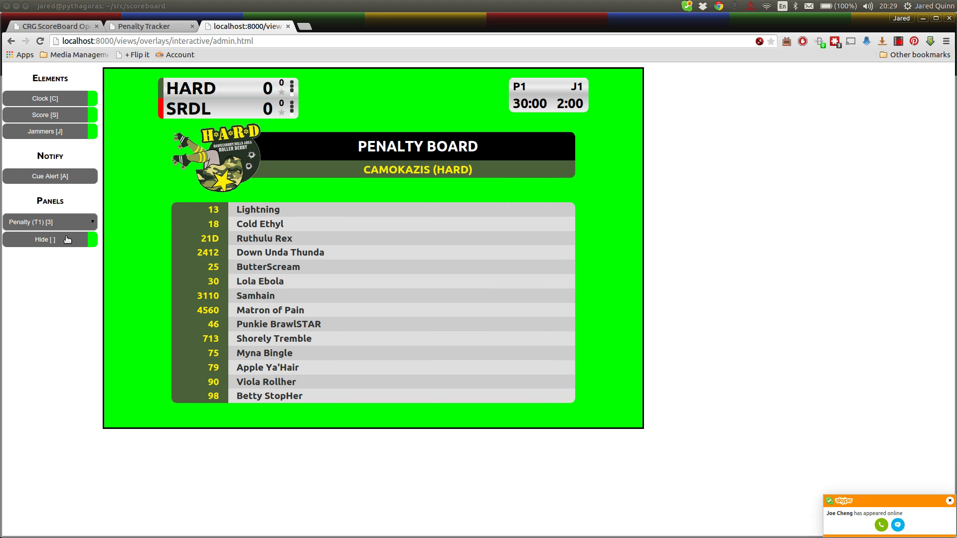
key(ctrl+shift+Tab)
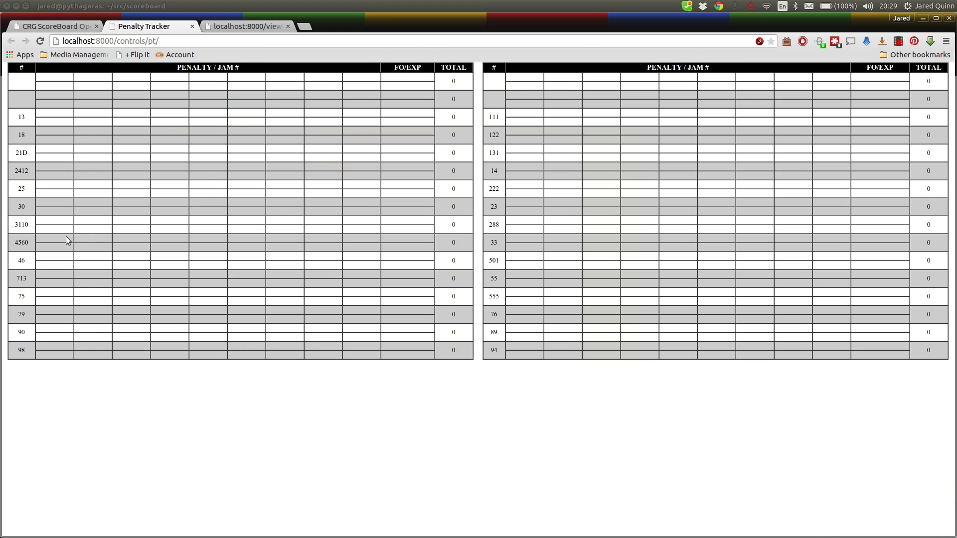
key(ctrl+shift+Tab)
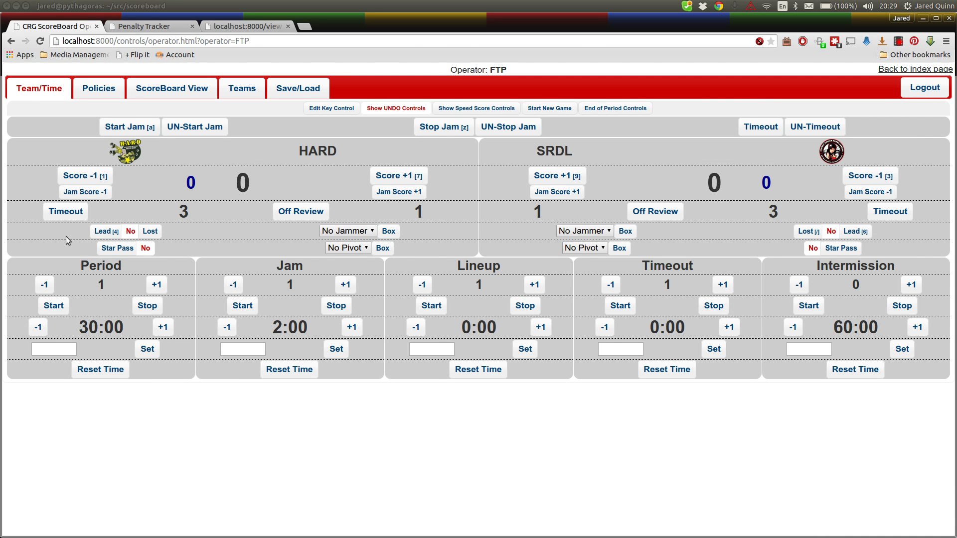
- Start jam 1 and record an O penalty for HARD skater 79
click(131, 128)
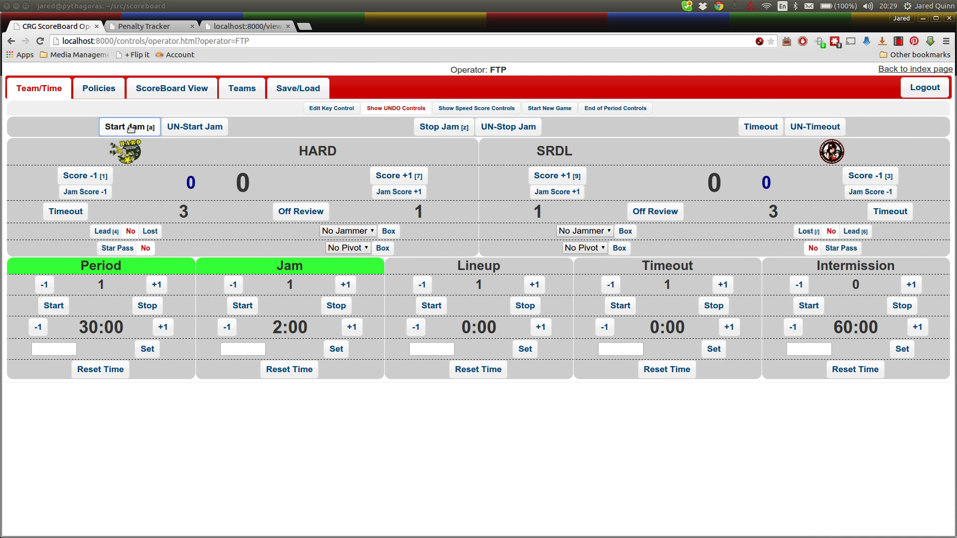
key(ctrl+Tab)
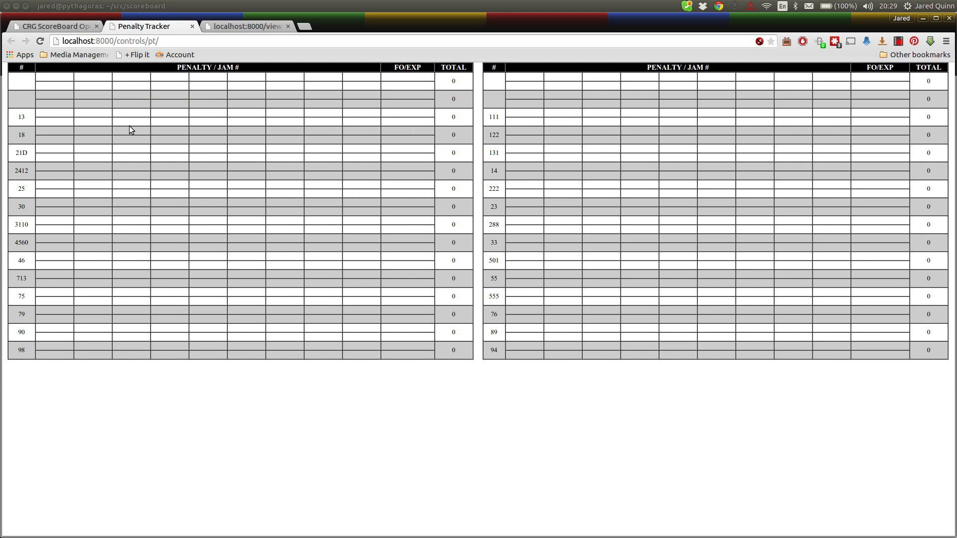
click(127, 320)
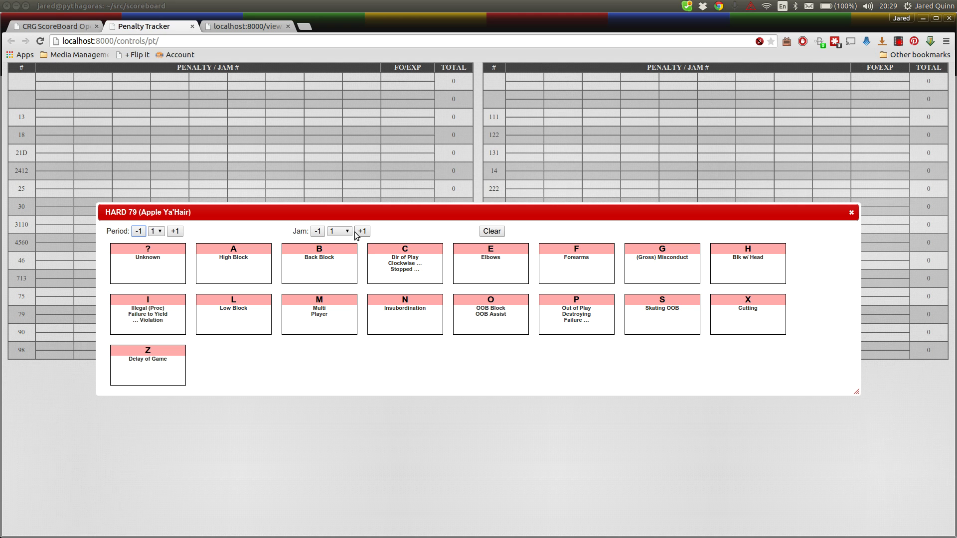
click(490, 330)
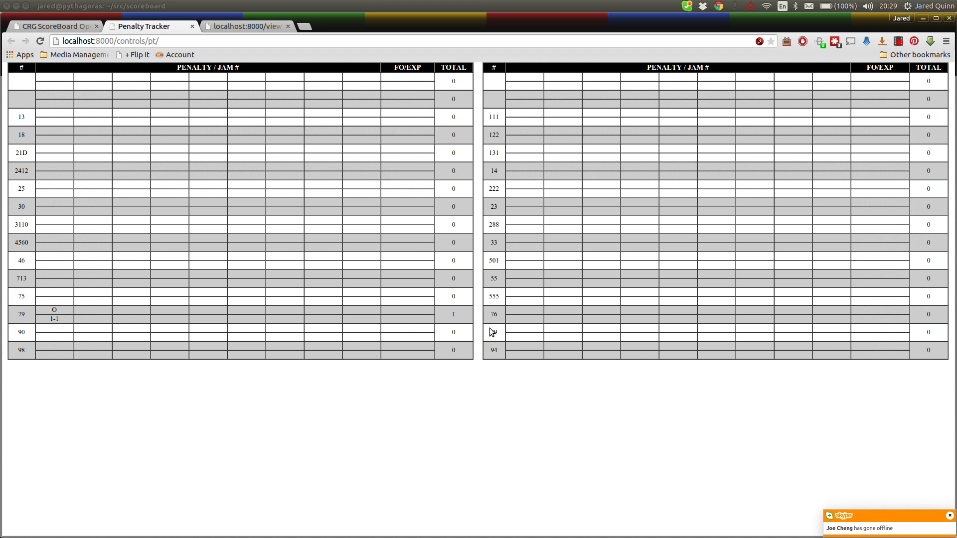
- Stop the running jam and start jam 2
key(ctrl+shift+Tab)
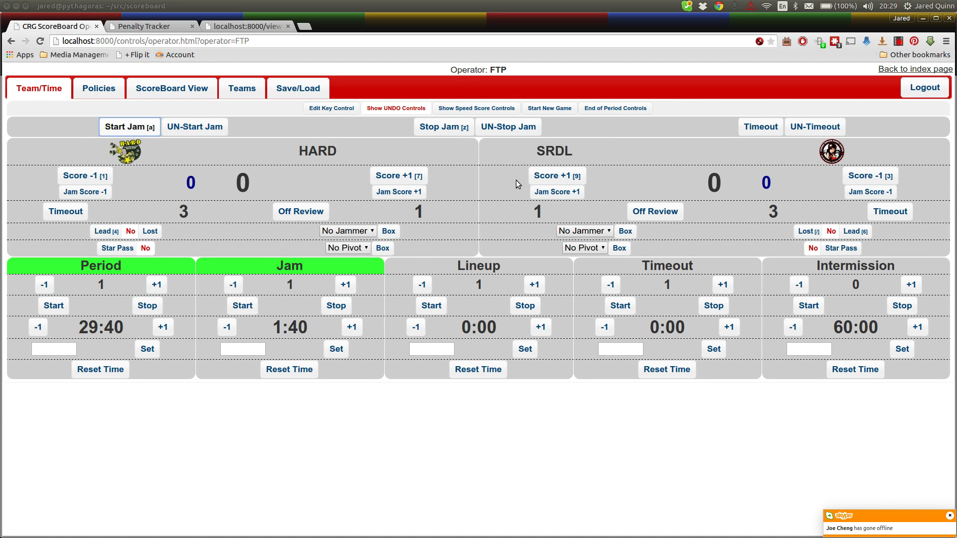
click(452, 128)
key(a)
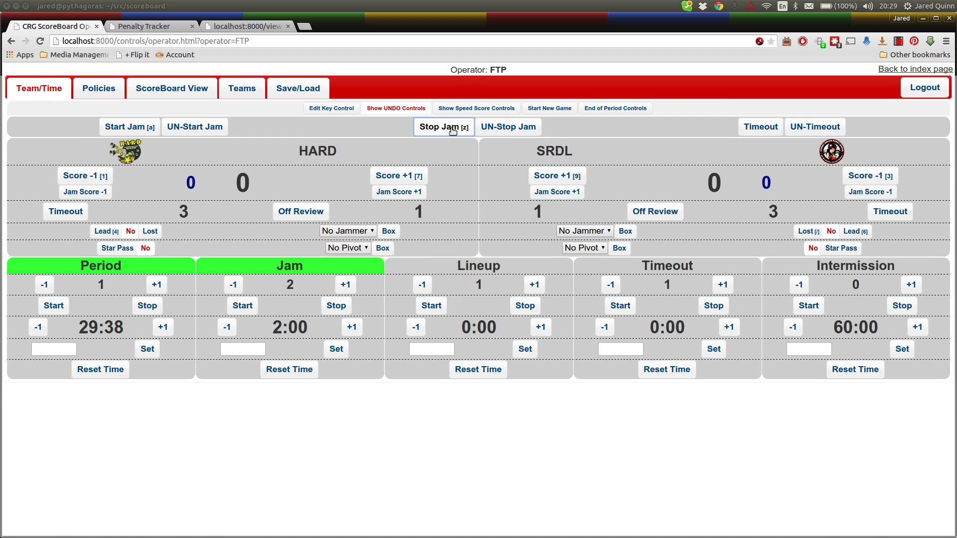
key(ctrl+Tab)
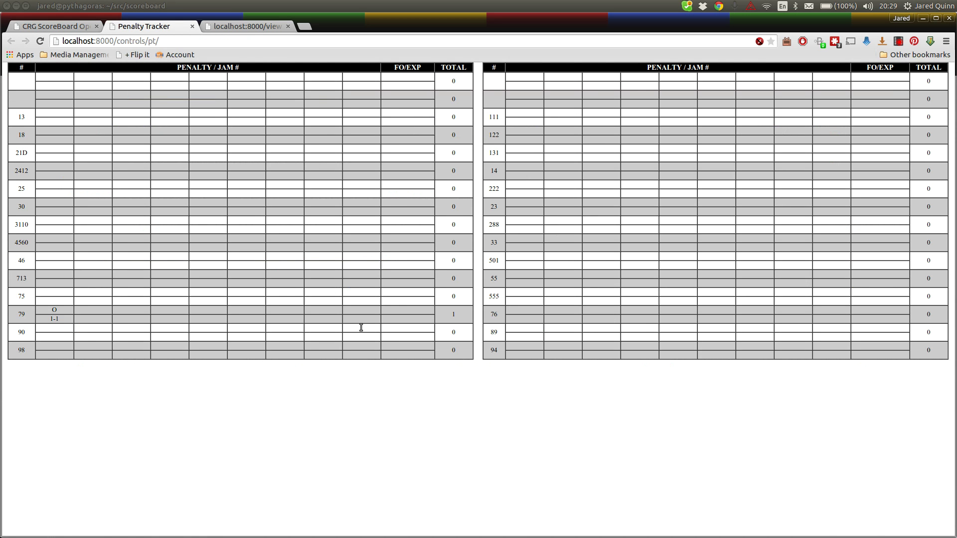
- Record E (Elbows) and I (Illegal Procedure) penalties for HARD skater 18
click(46, 135)
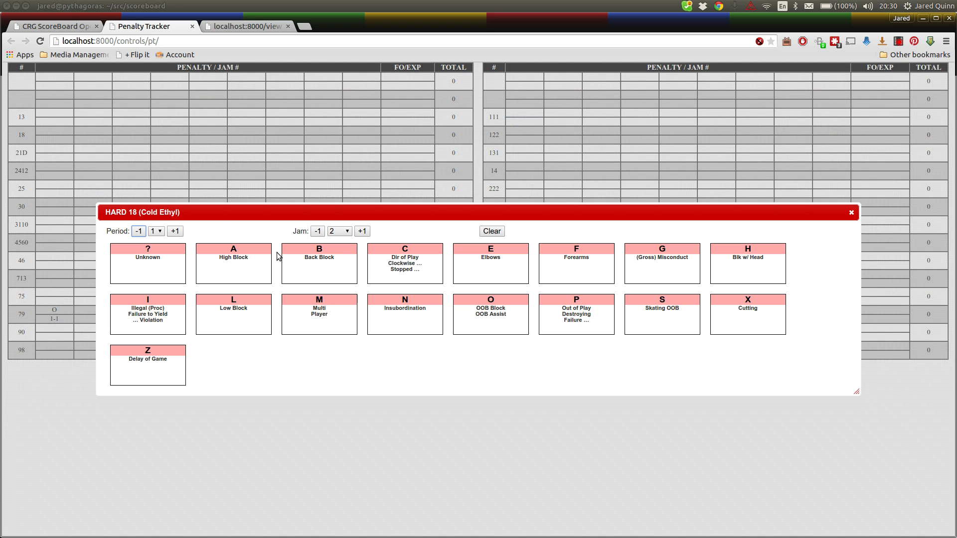
click(477, 270)
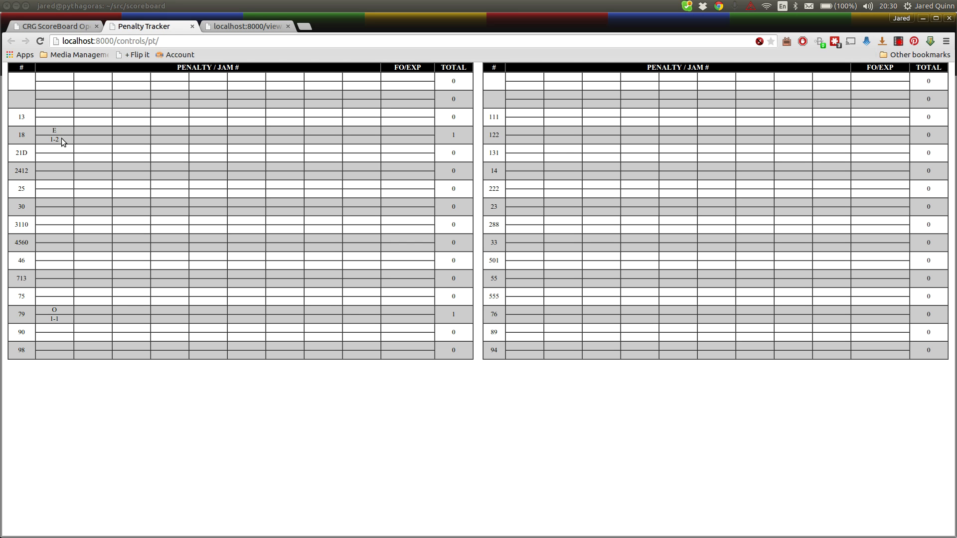
click(88, 142)
click(155, 314)
key(ctrl+Tab)
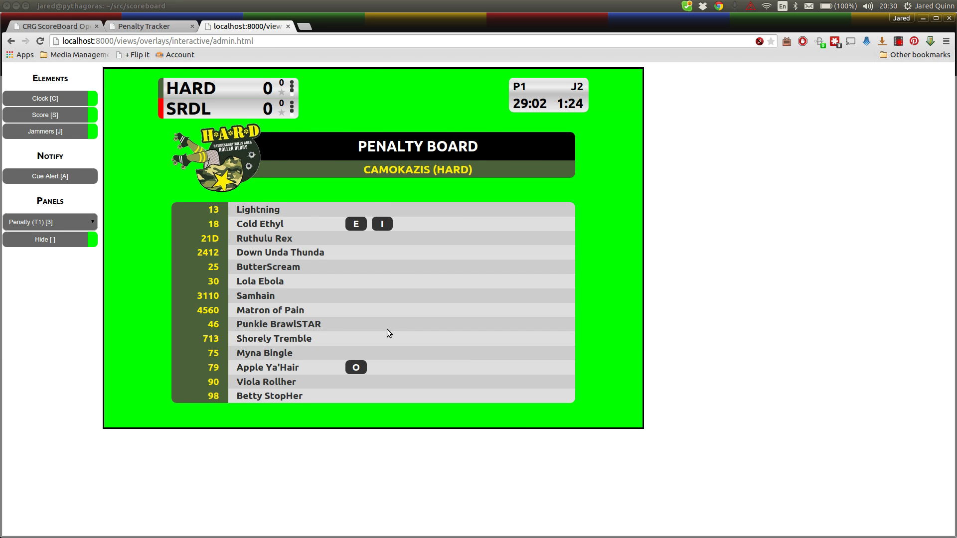
key(ctrl+shift+Tab)
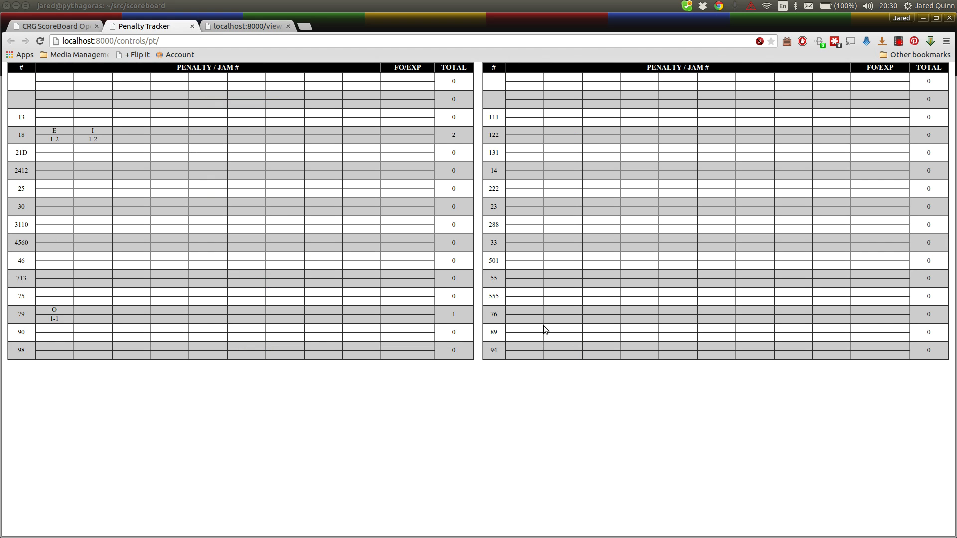
key(ctrl+Tab)
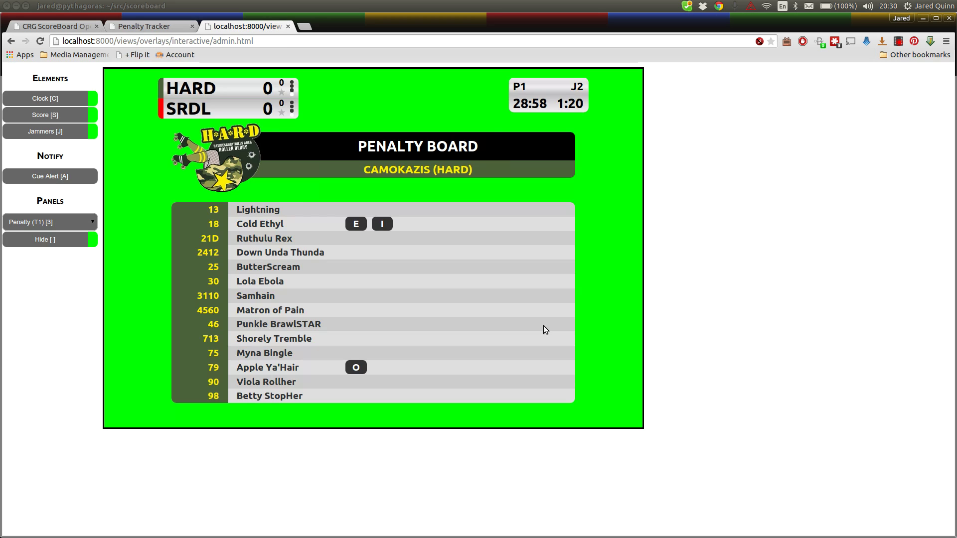
key(ctrl+shift+Tab)
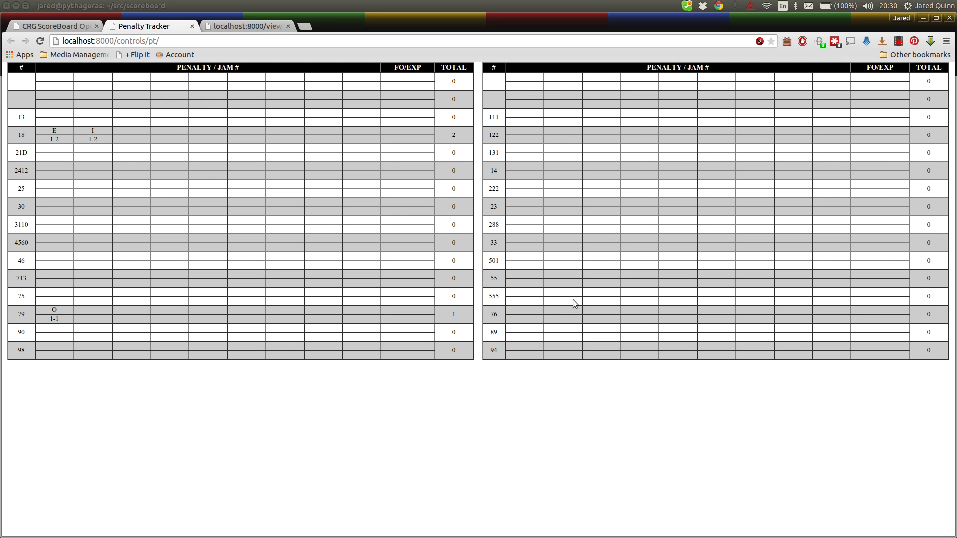
- Add a second penalty for HARD skater 79, entered as ? then changed to O
click(89, 317)
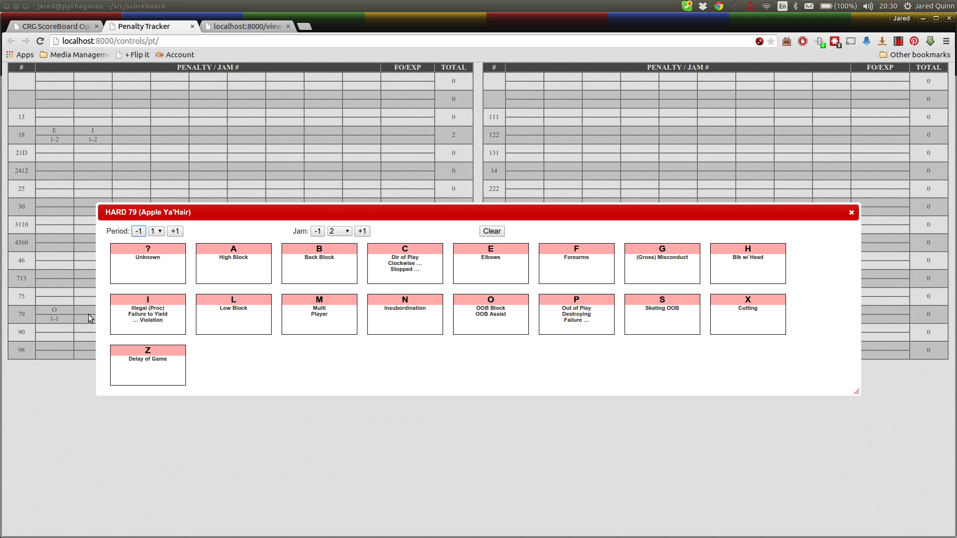
click(156, 268)
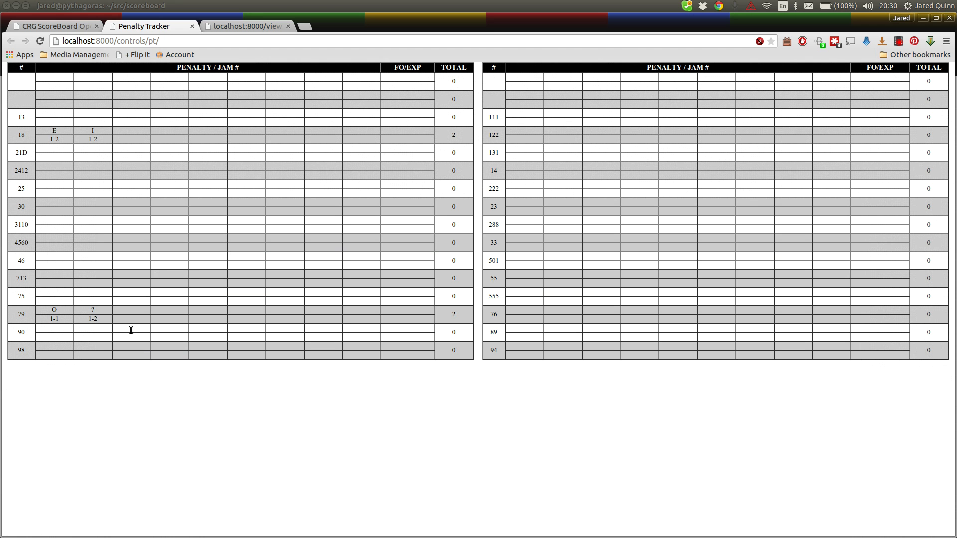
click(95, 315)
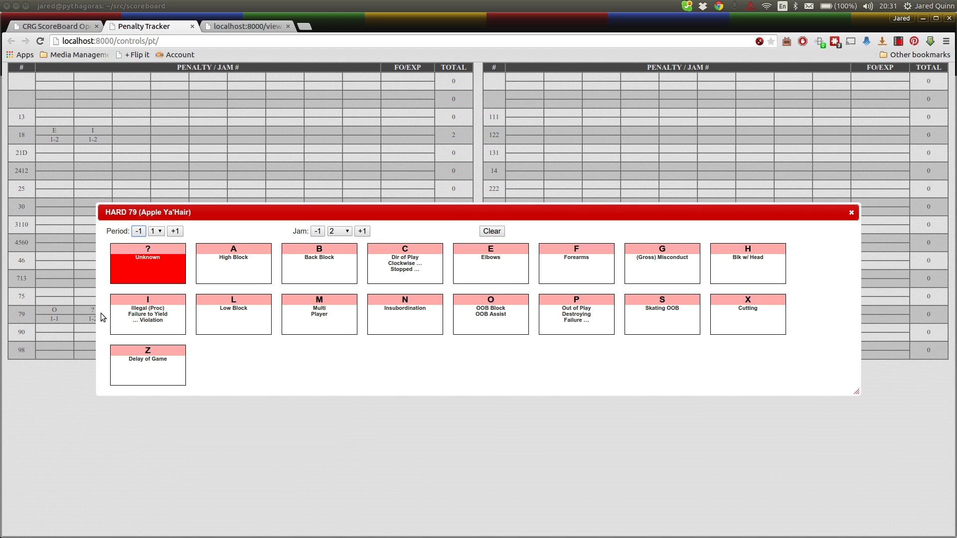
click(501, 333)
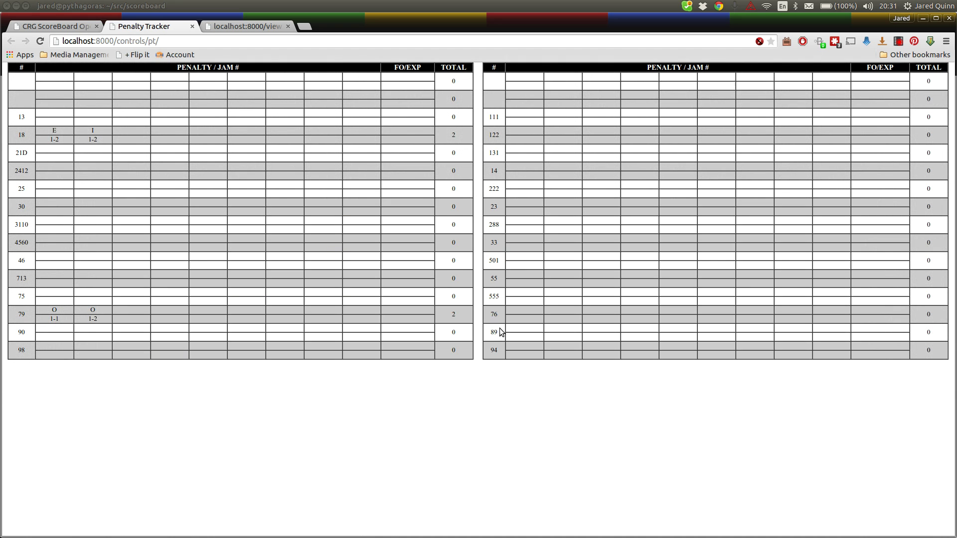
- Stop the current jam and start the next one
key(ctrl+Page_Up)
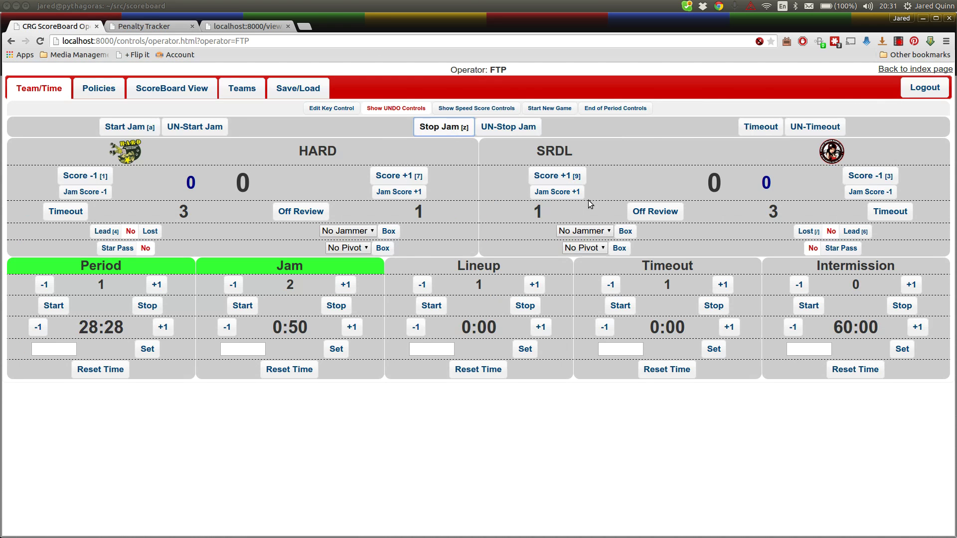
click(124, 126)
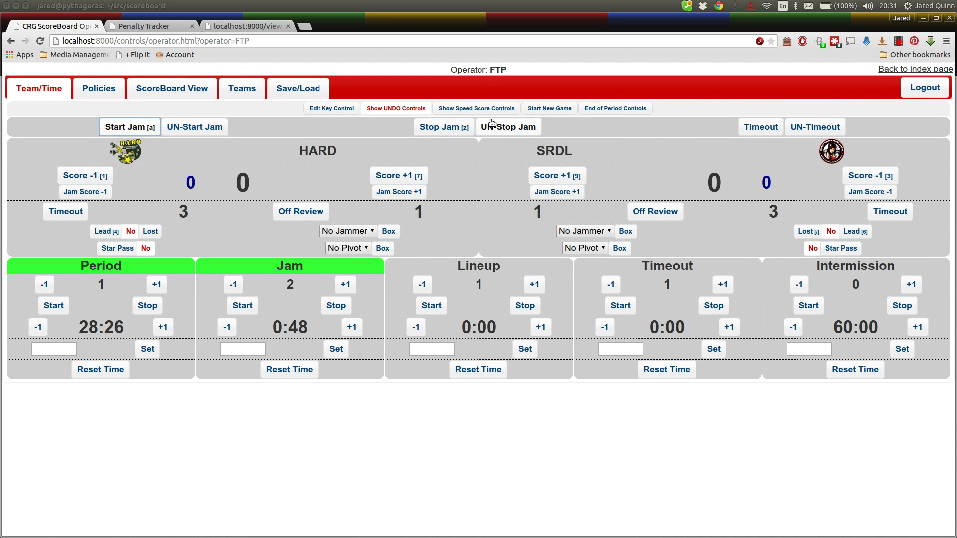
click(441, 128)
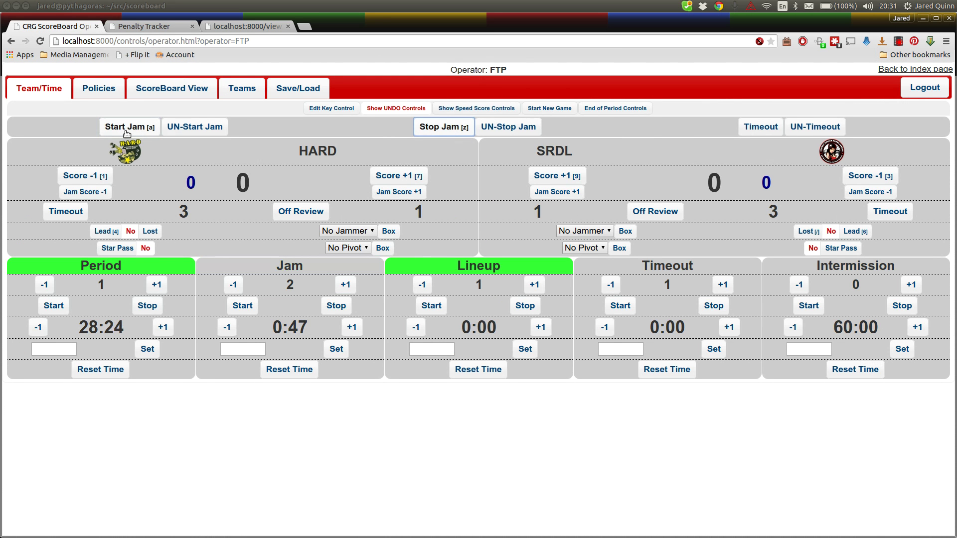
click(127, 132)
key(ctrl+Tab)
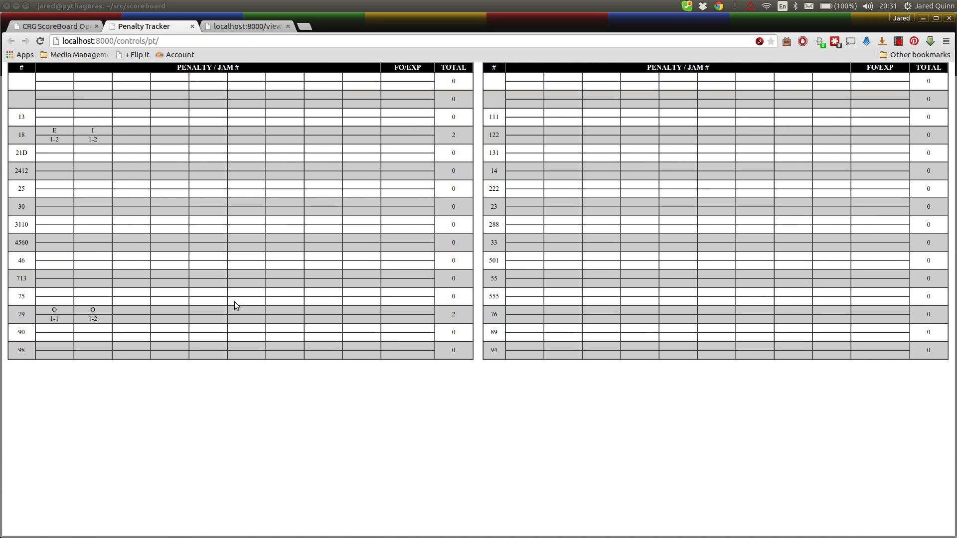
- Record an M penalty for HARD skater 2412 and move it back to jam 2
click(68, 171)
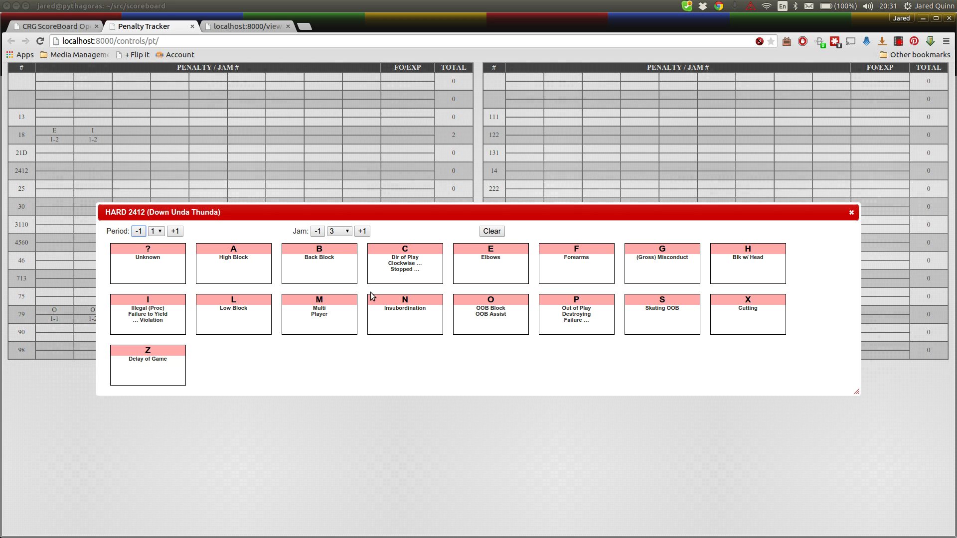
click(331, 314)
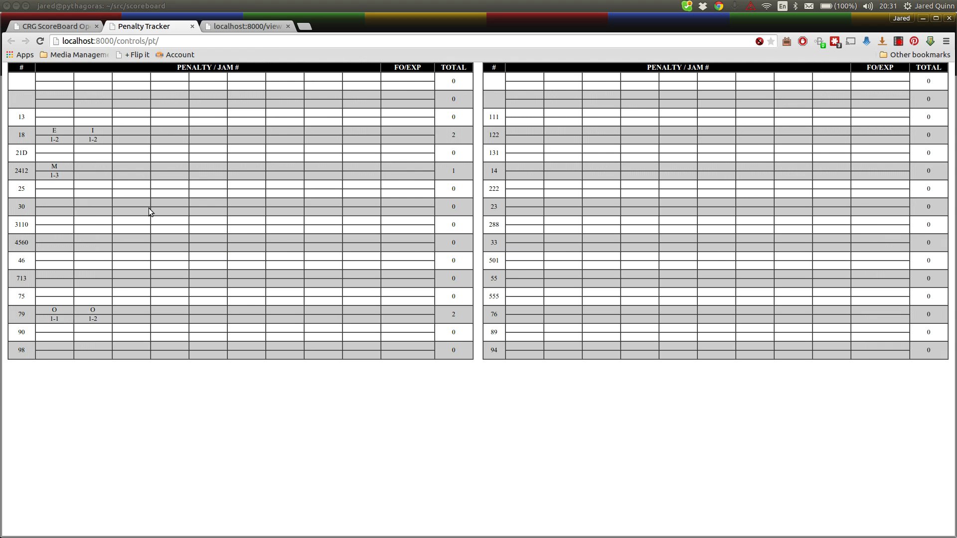
key(ctrl+Tab)
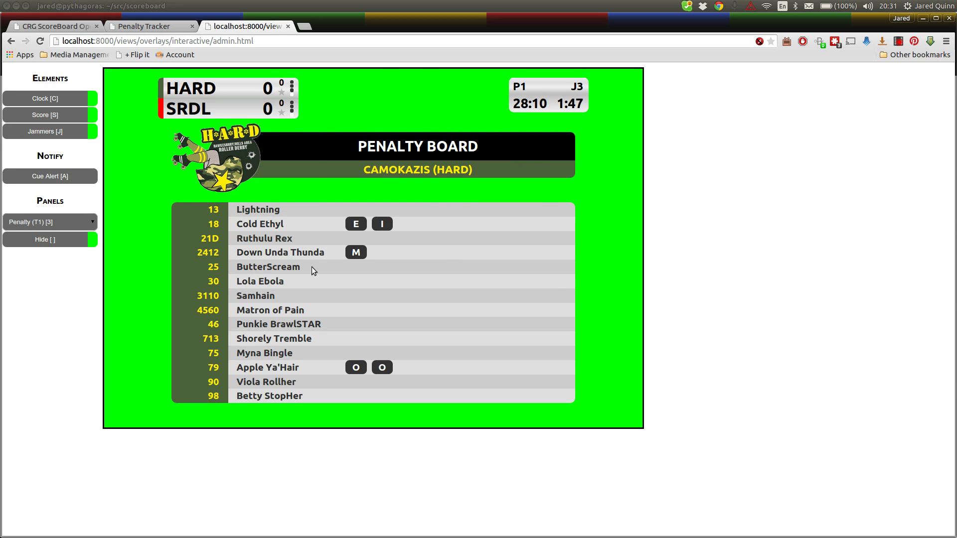
key(ctrl+shift+Tab)
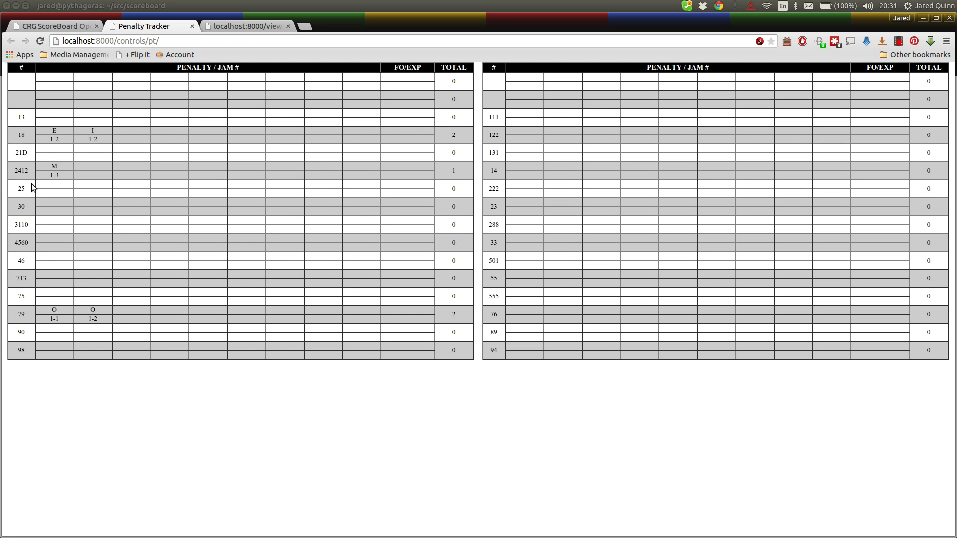
click(40, 172)
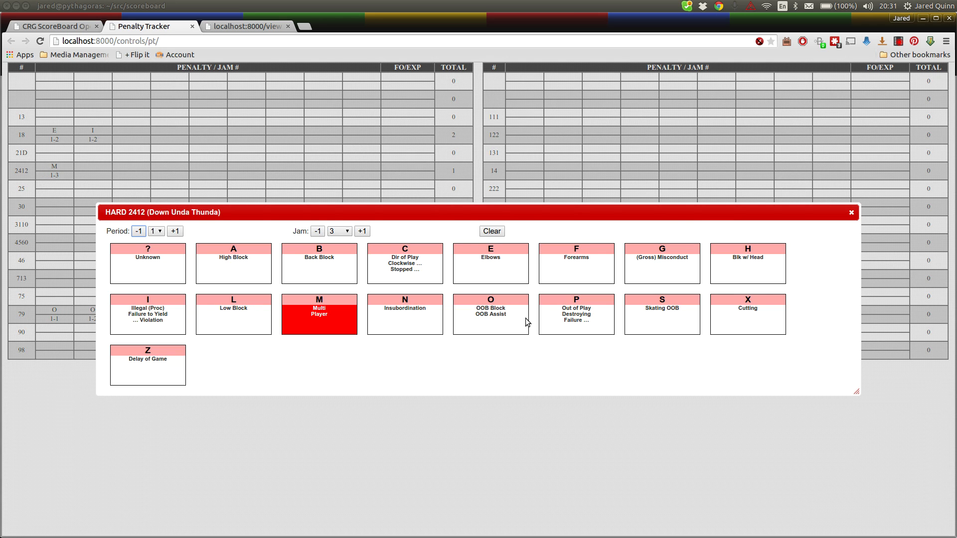
click(317, 231)
click(313, 312)
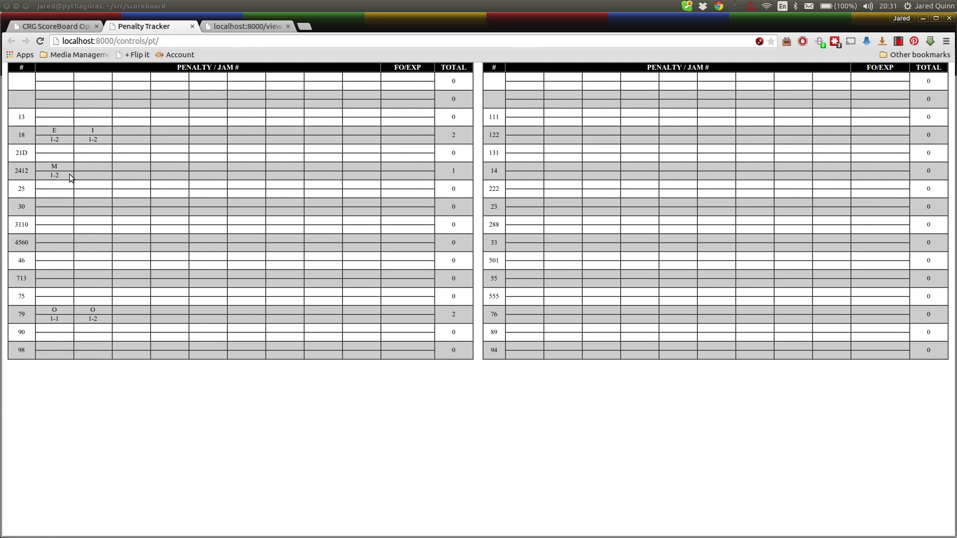
key(ctrl+Tab)
key(ctrl+shift+Tab)
- Change skater 2412's penalty to F (Forearms) and confirm it on the overlay
click(56, 170)
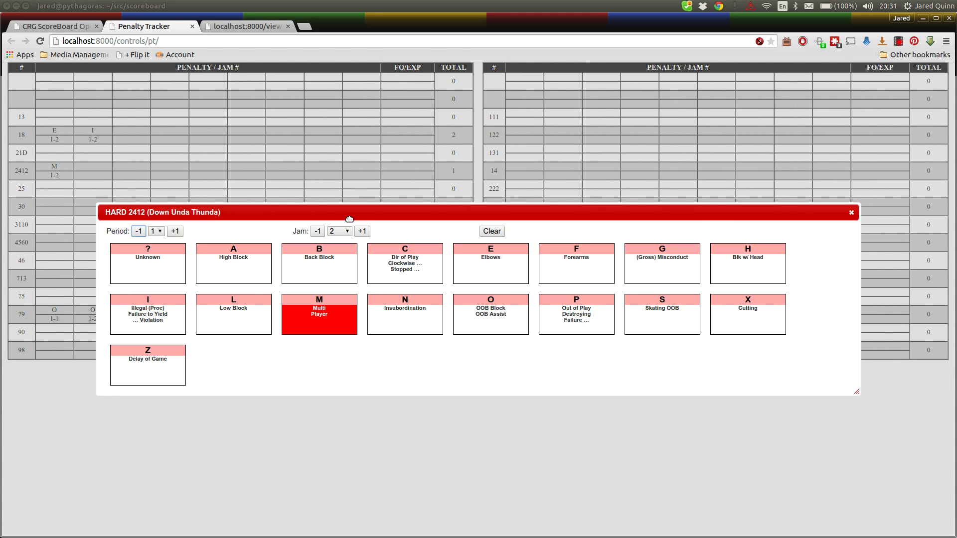
click(582, 264)
key(ctrl+Tab)
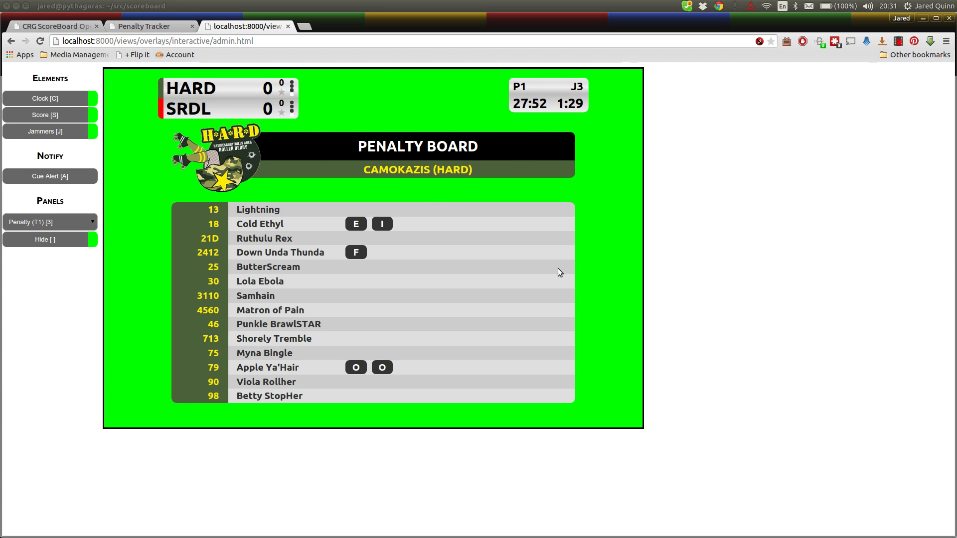
key(ctrl+shift+Tab)
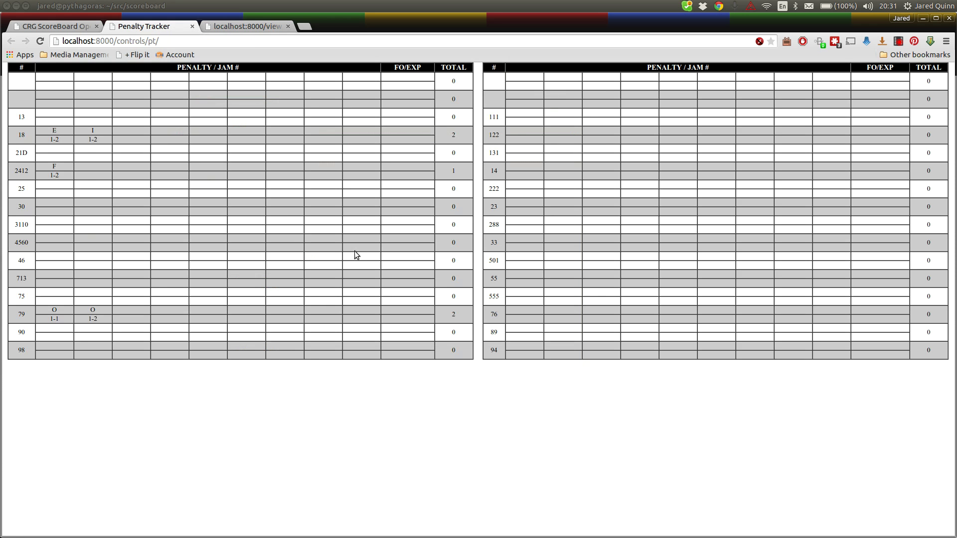
- Record S (Skating OOB) for SRDL skater 14 and L (Low Block) for skater 222
click(530, 177)
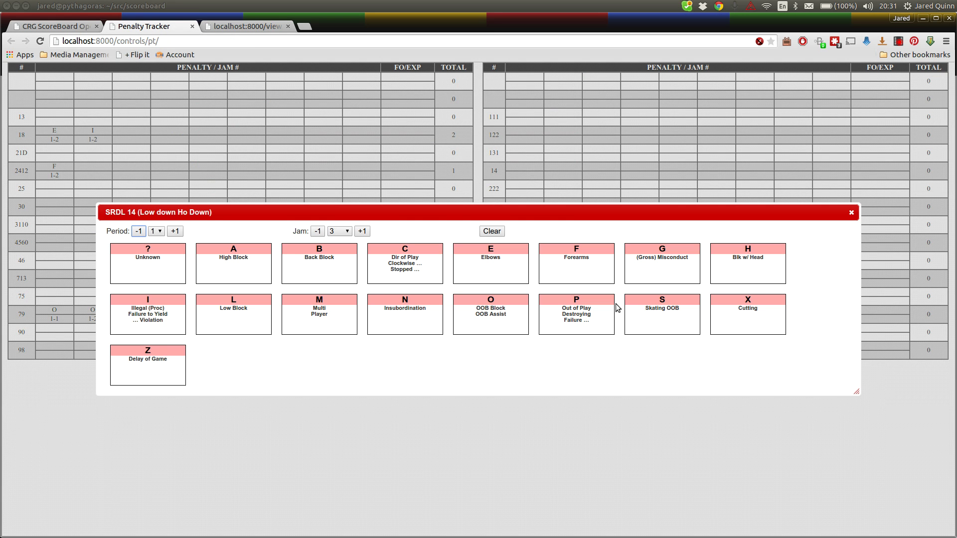
click(649, 310)
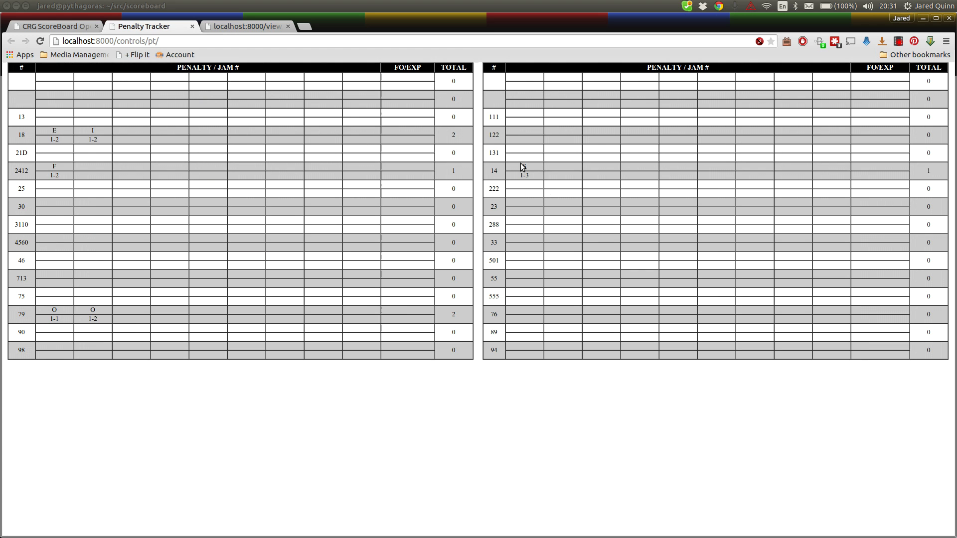
click(528, 194)
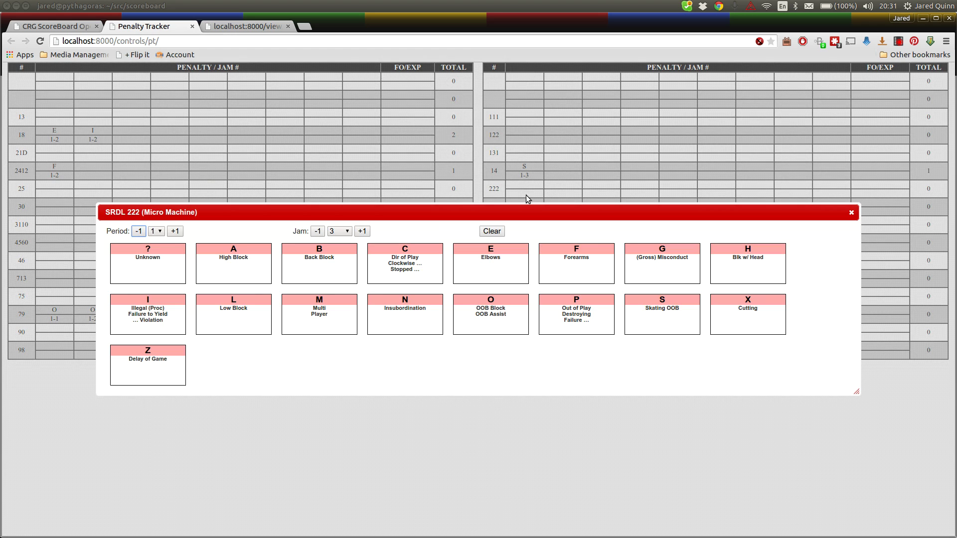
click(220, 318)
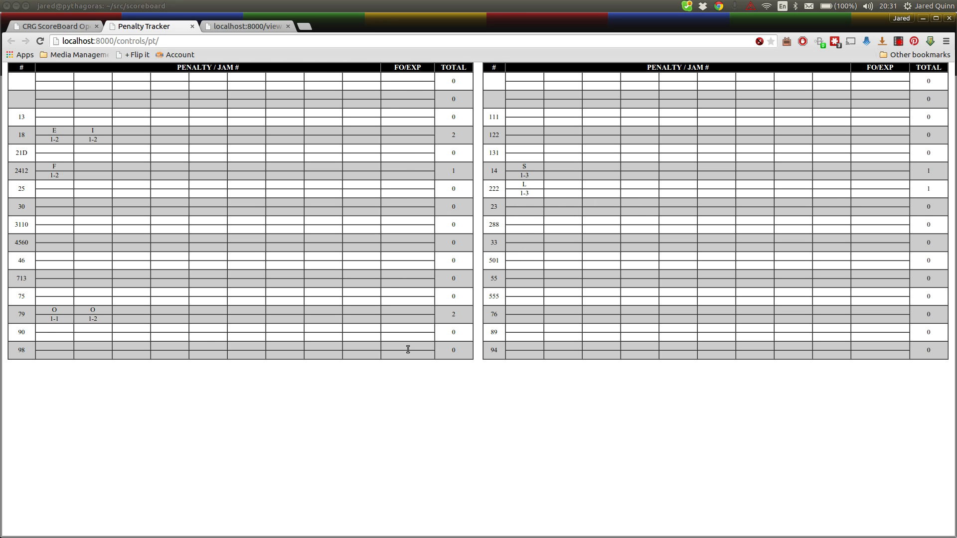
- Give HARD skater 79 an expulsion (EXP) and an L (Low Block) penalty
click(409, 318)
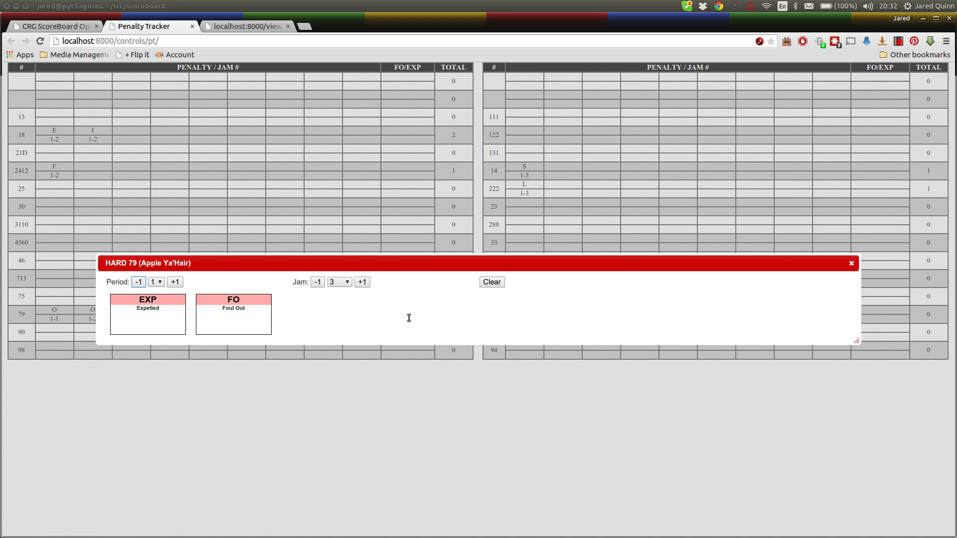
click(149, 306)
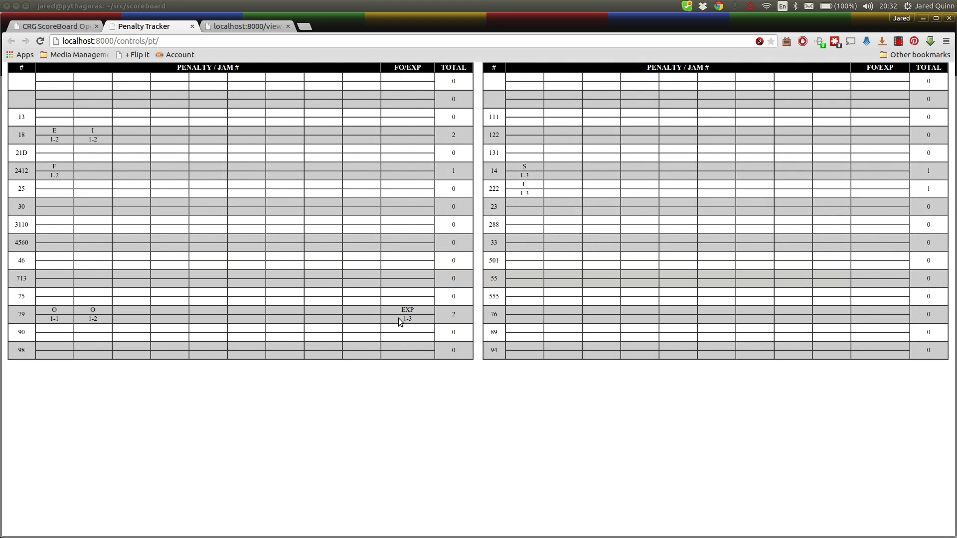
click(367, 313)
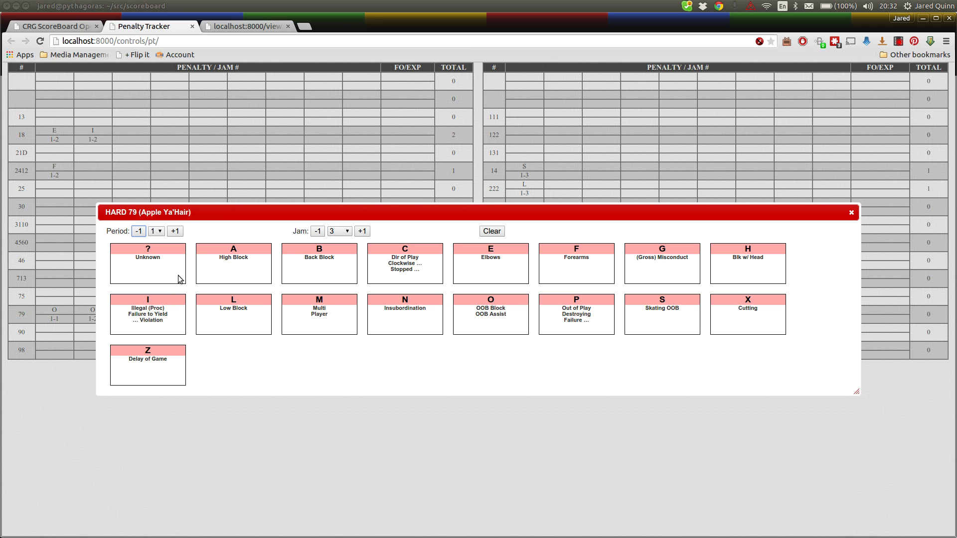
click(235, 314)
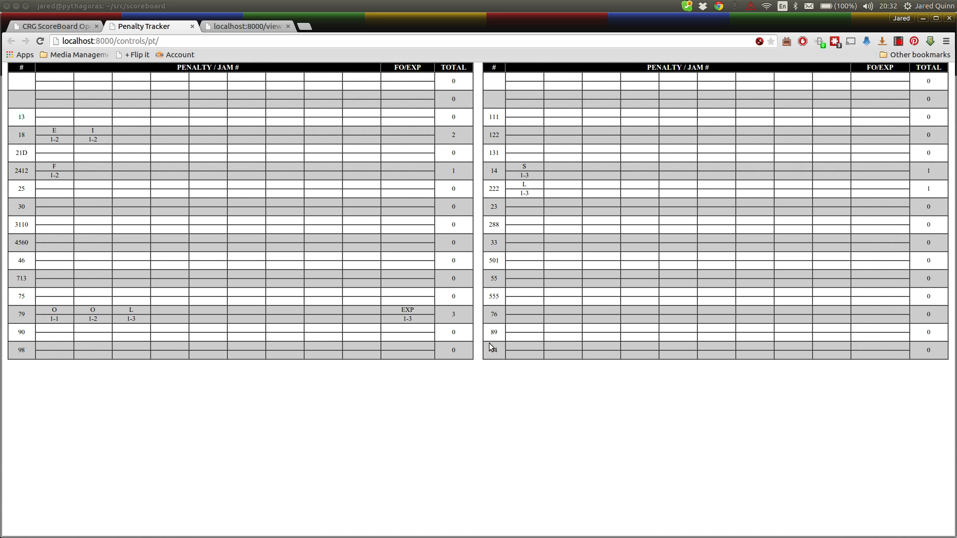
- Check skater 79's row on the overlay penalty board
key(ctrl+Tab)
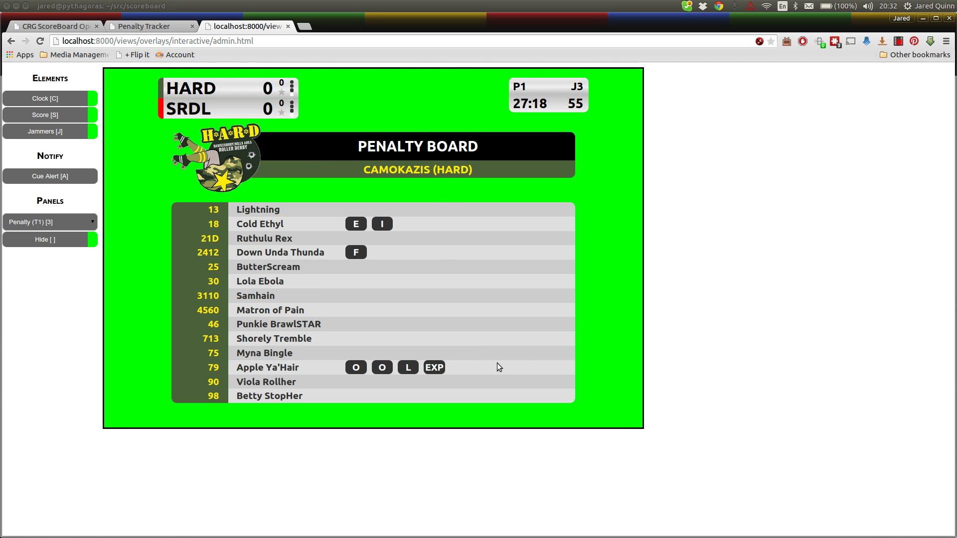
drag(199, 368, 482, 377)
click(481, 377)
key(ctrl+shift+Tab)
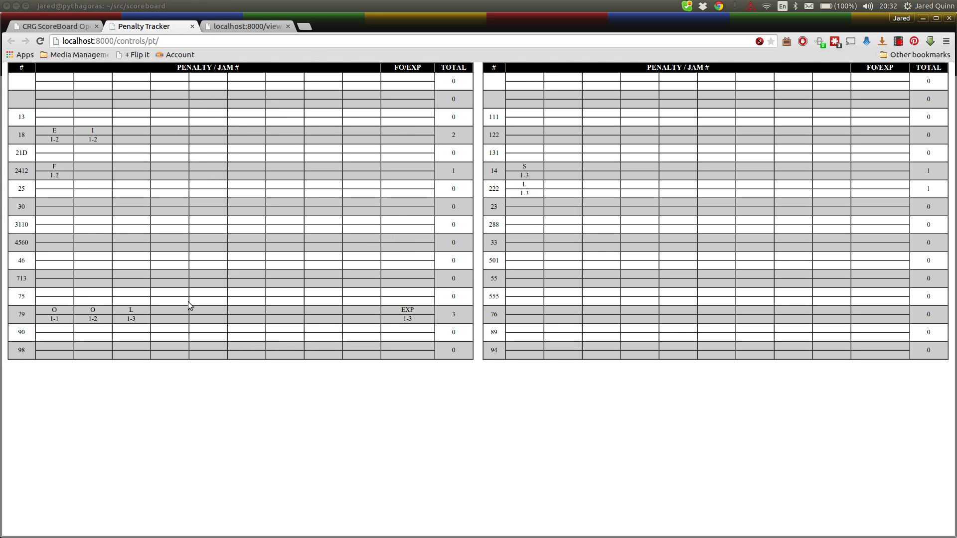
- Add G, L, I and X penalties to SRDL skater 222, making five in jam 3
click(563, 193)
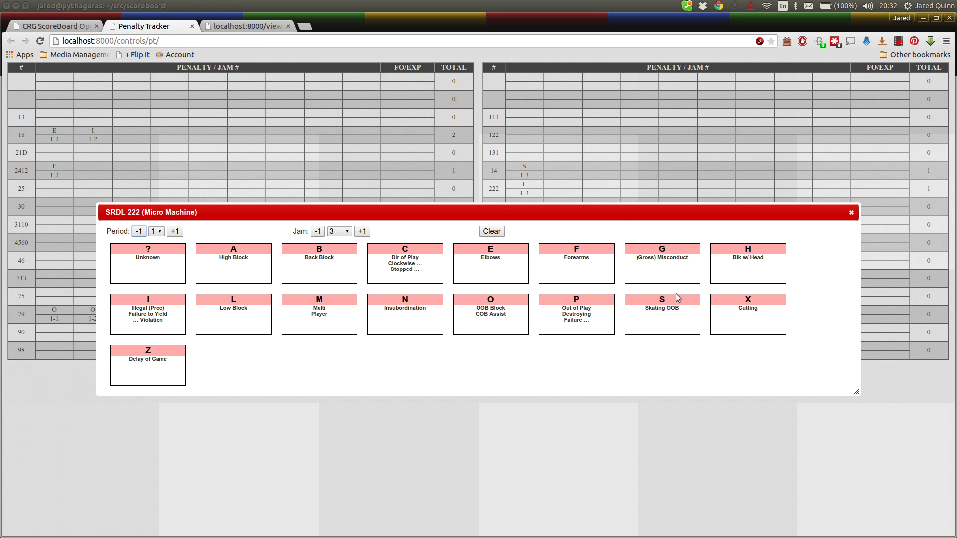
click(685, 270)
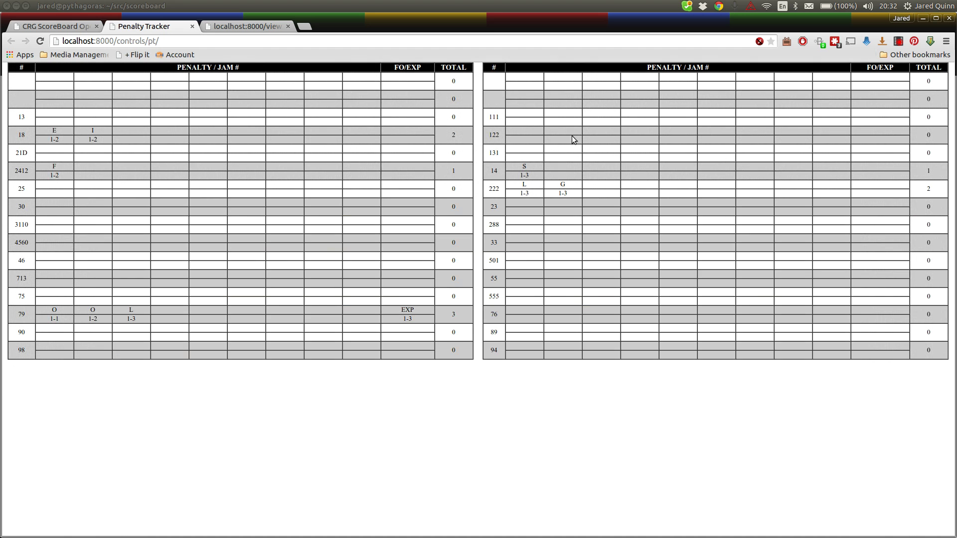
click(589, 188)
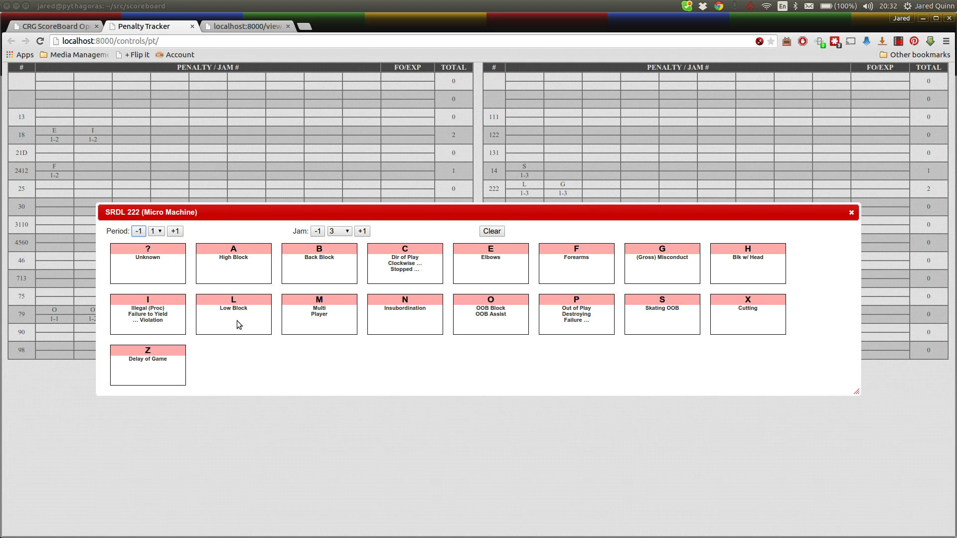
click(237, 321)
click(651, 188)
click(147, 314)
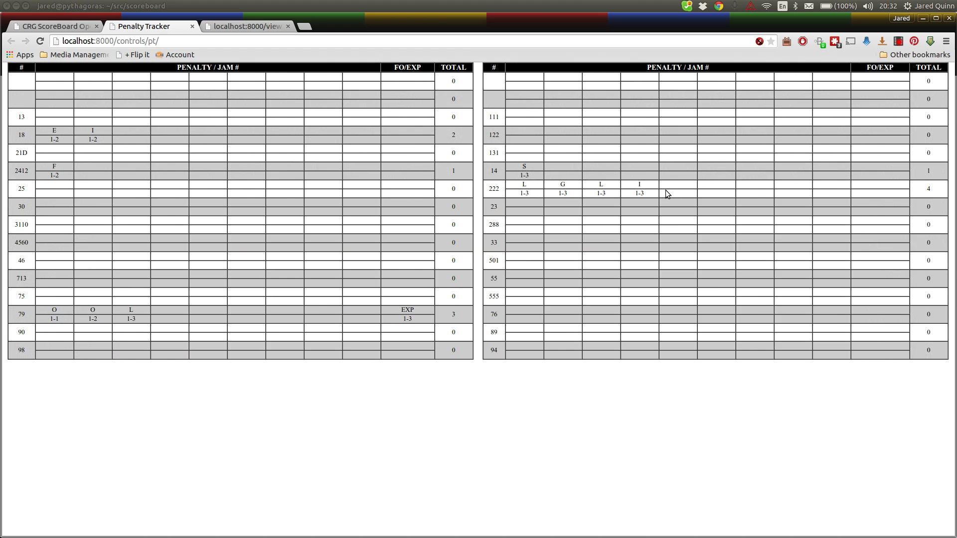
click(665, 189)
click(713, 306)
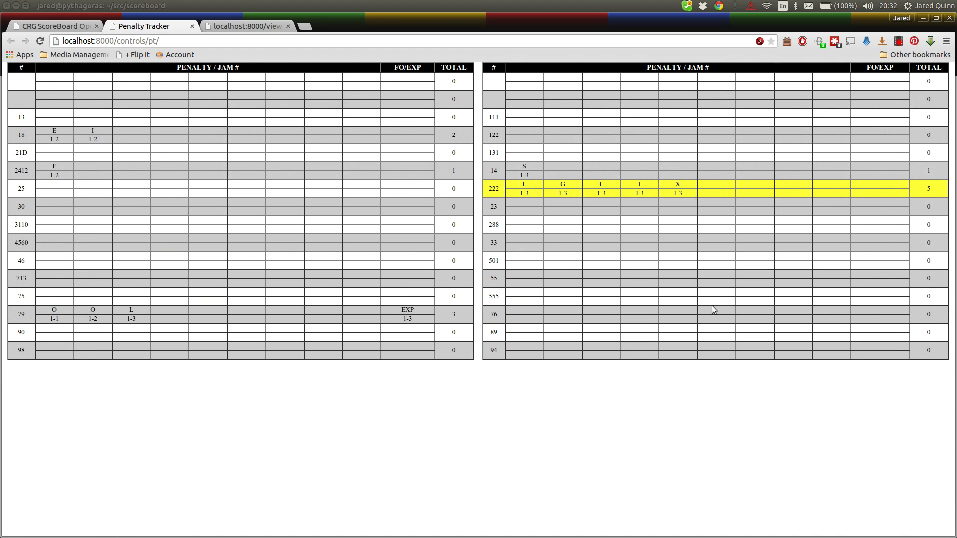
key(ctrl+Tab)
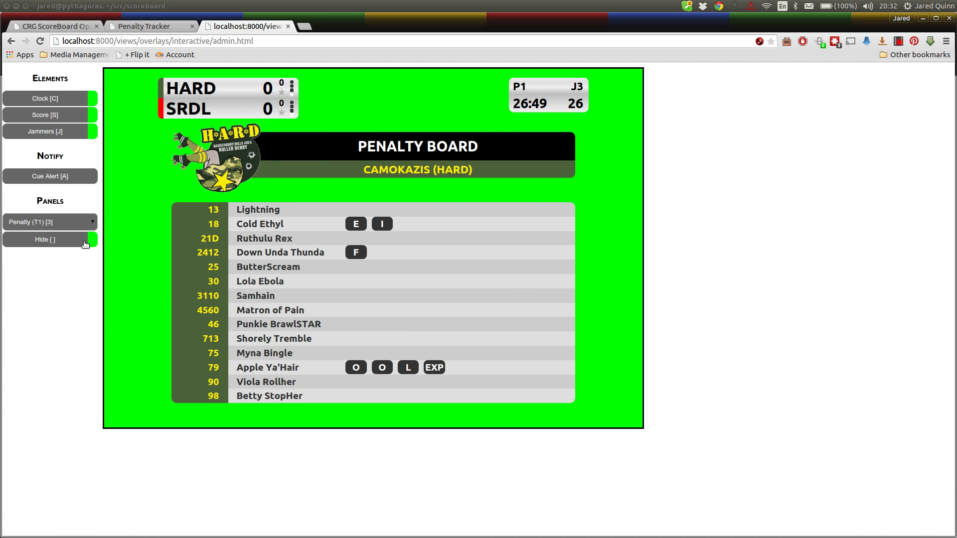
- Put the Penalty (T2) SRDL penalty board on the overlay
click(80, 225)
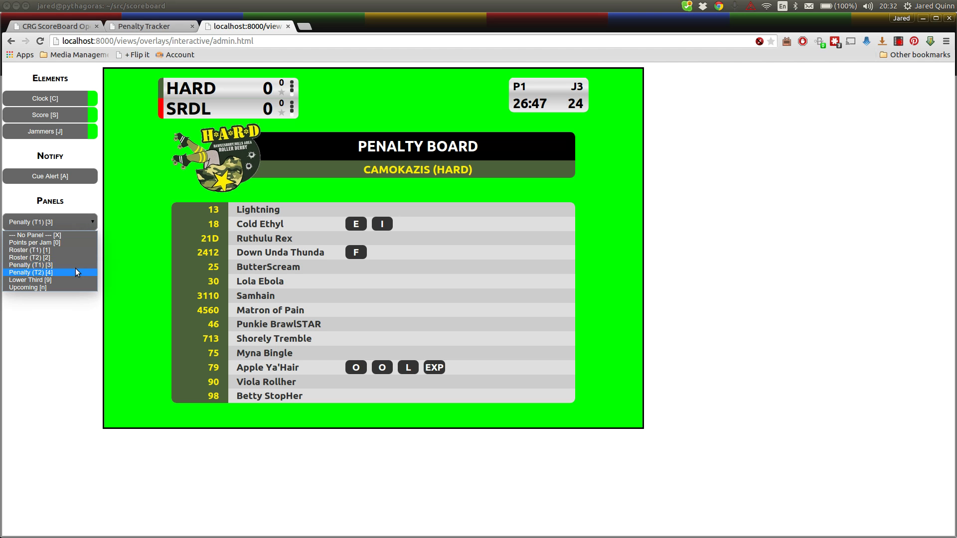
click(76, 272)
click(63, 240)
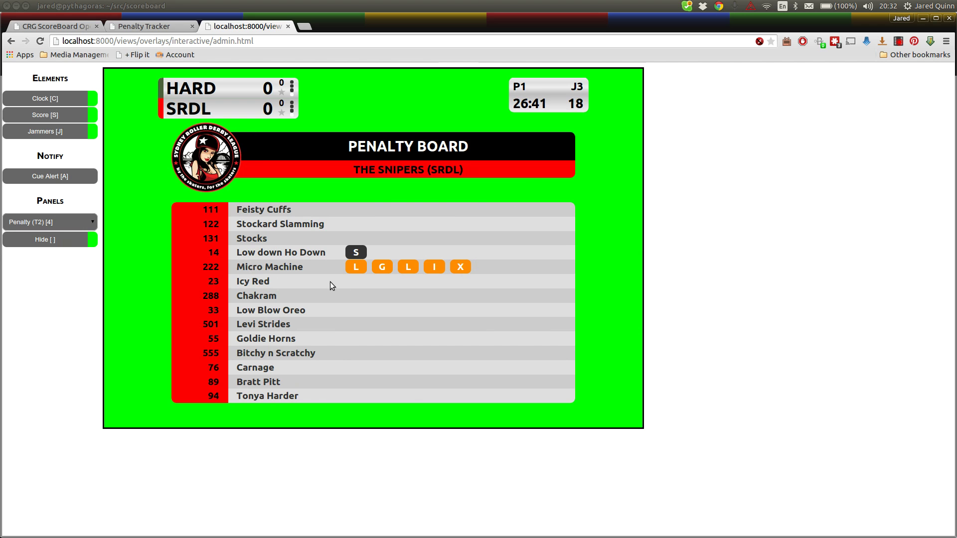
- Add two Delay of Game (Z) penalties to SRDL skater 222, checking the overlay after each
key(ctrl+Page_Up)
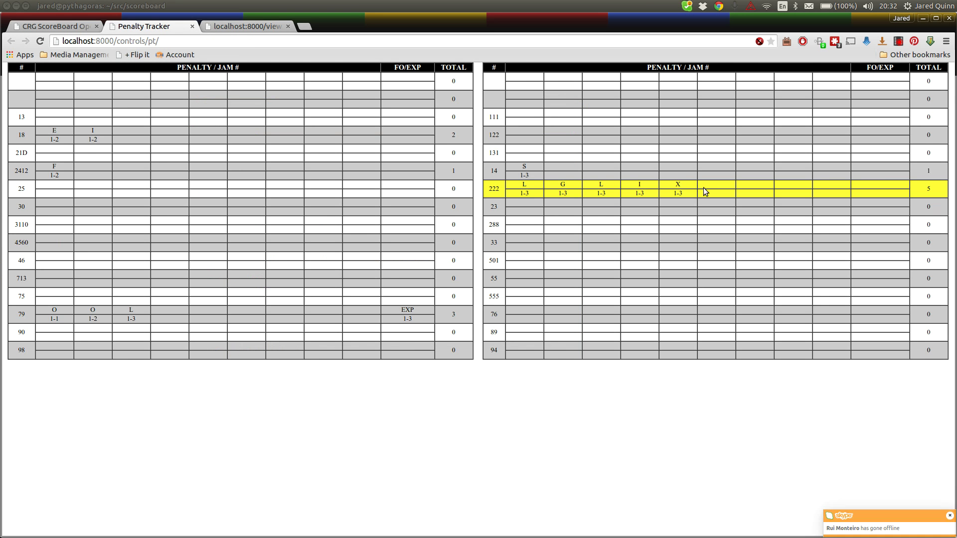
click(706, 191)
click(145, 364)
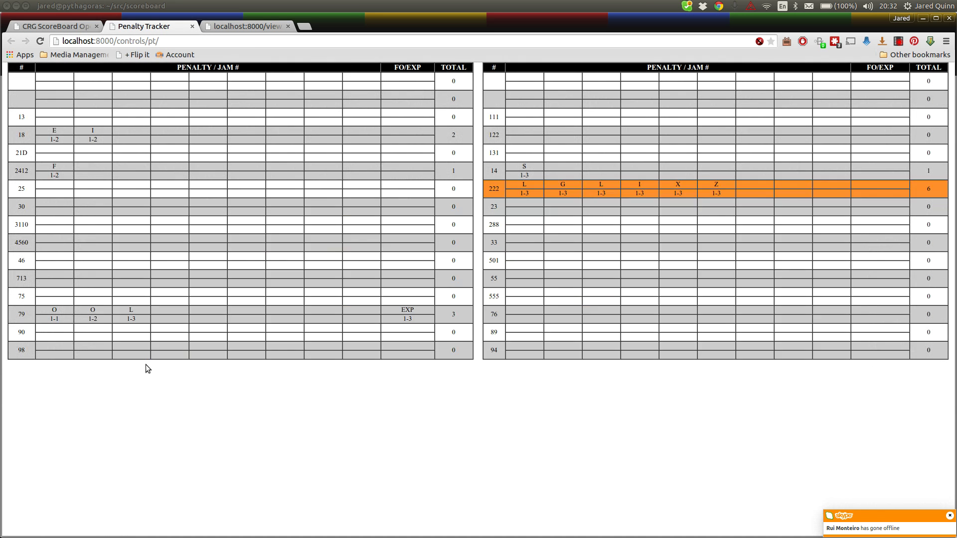
key(ctrl+Page_Down)
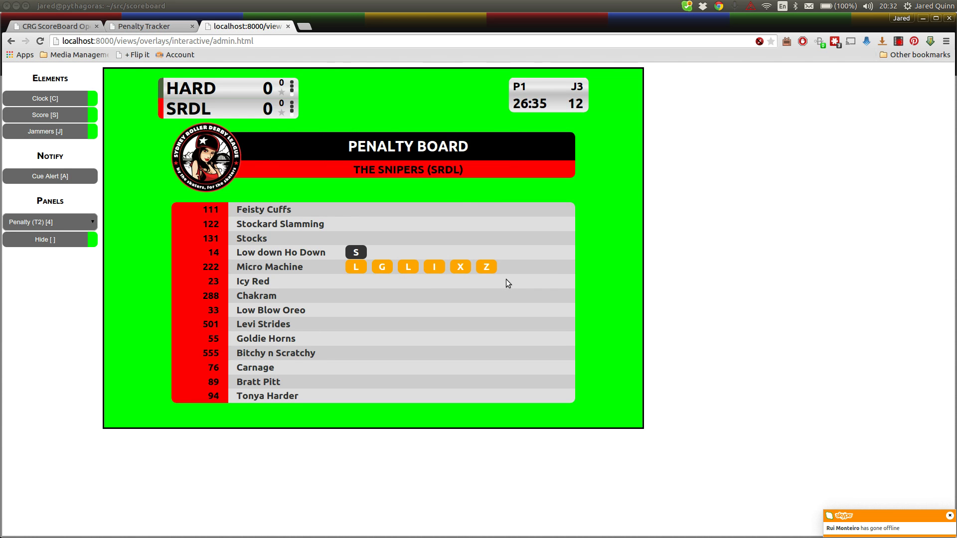
key(ctrl+Page_Up)
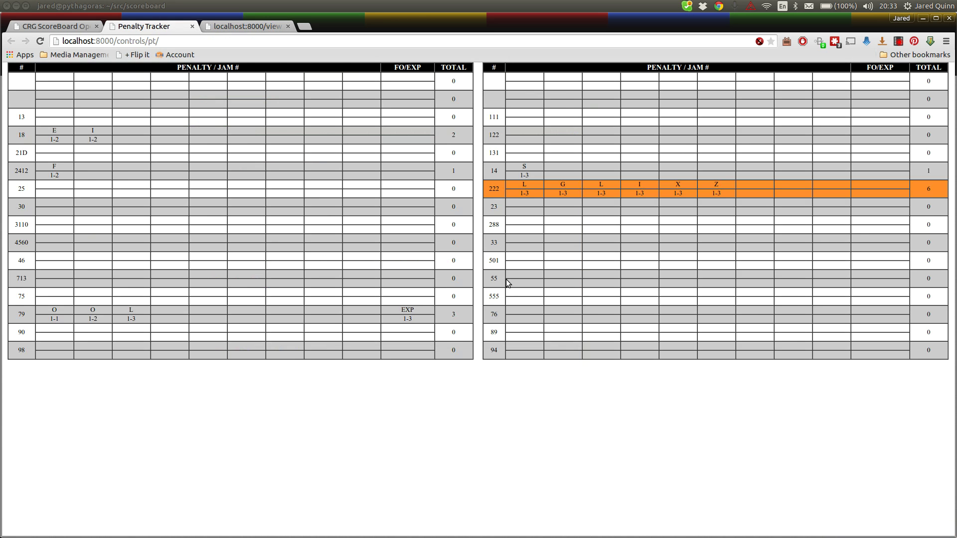
click(761, 196)
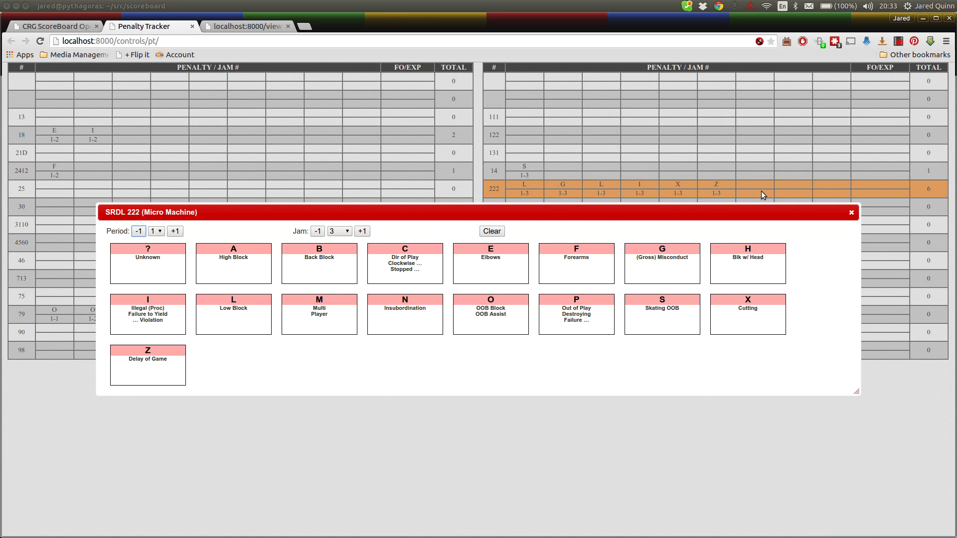
click(143, 362)
key(ctrl+Page_Down)
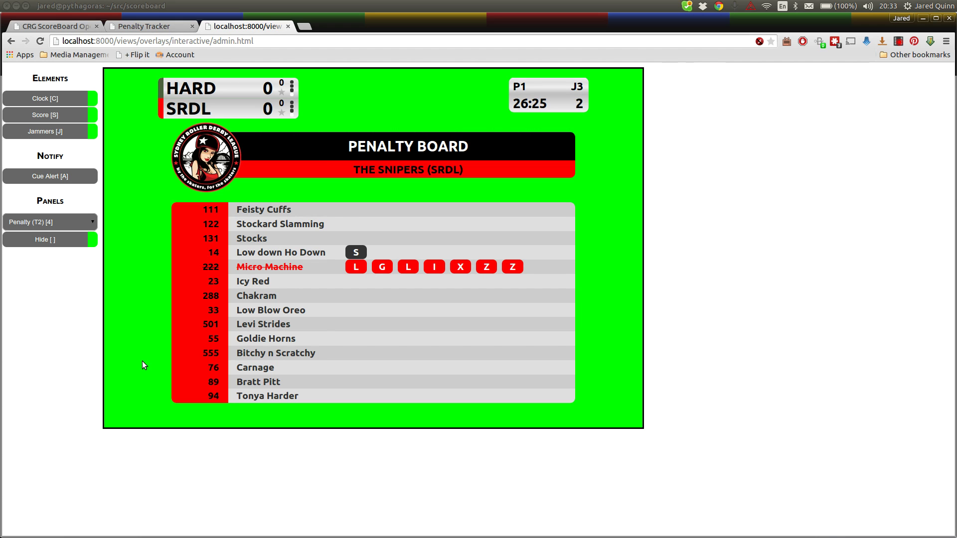
key(ctrl+shift+Tab)
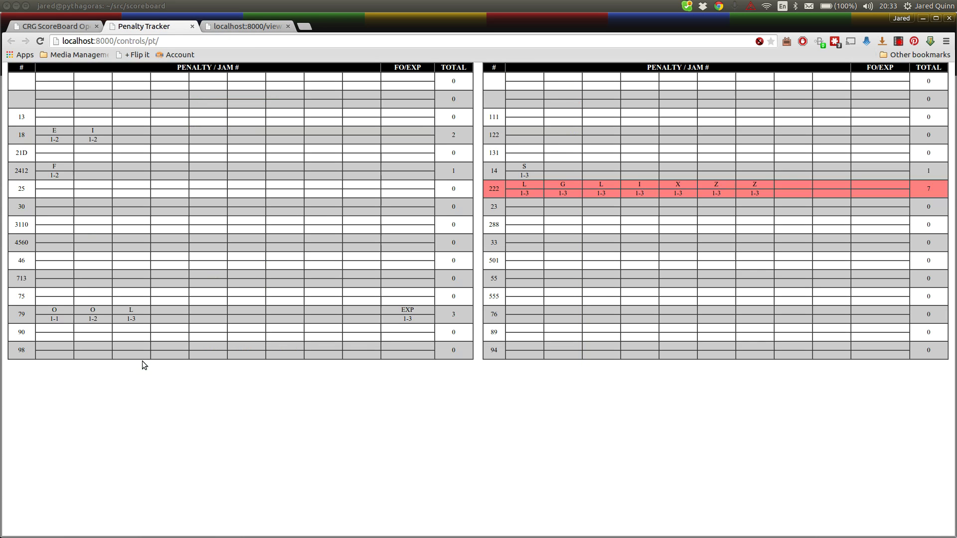
- Cycle through the operator, Penalty Tracker and overlay admin tabs, finishing on the overlay penalty board
key(ctrl+shift+Tab)
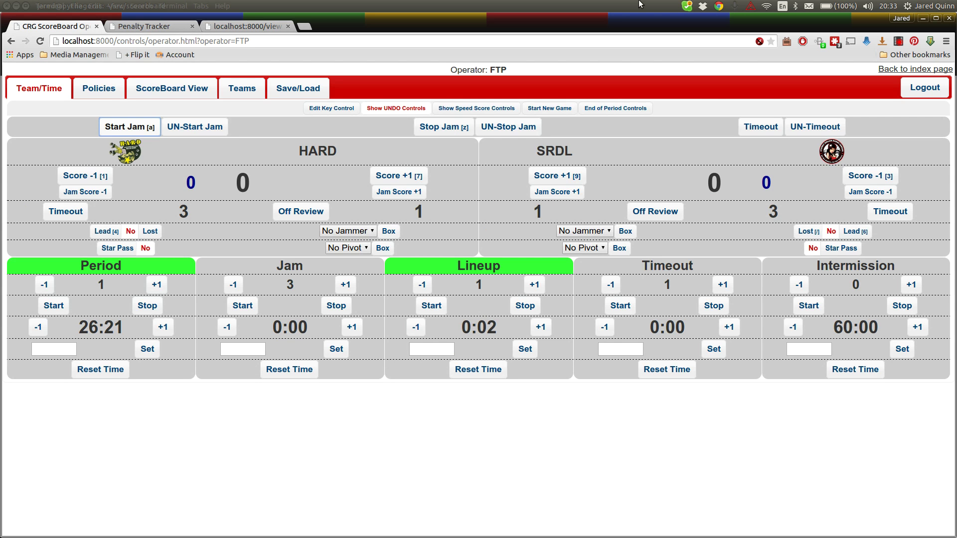
key(ctrl+Tab)
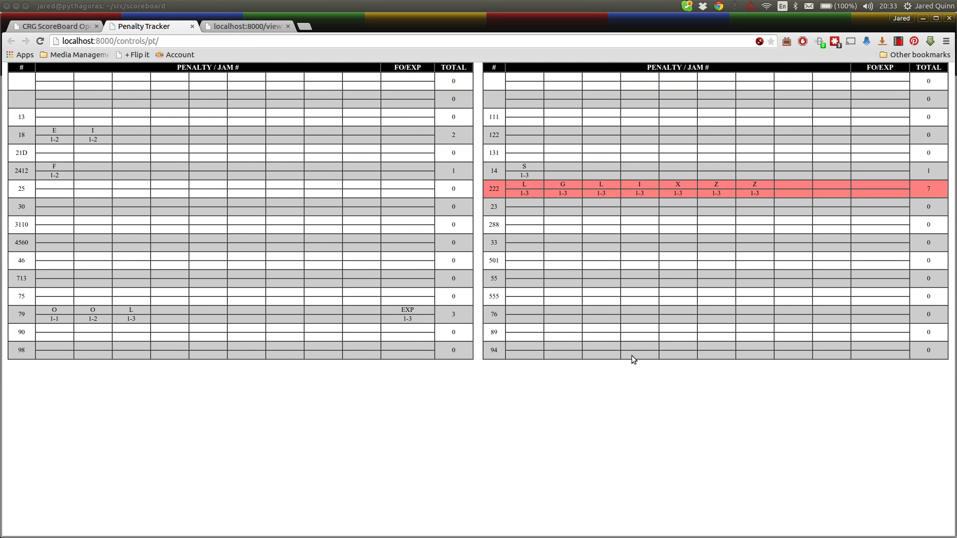
key(ctrl+Tab)
key(ctrl+shift+Tab)
key(ctrl+Tab)
key(ctrl+shift+Tab)
key(ctrl+shift+Tab)
key(ctrl+Tab)
key(ctrl+Tab)
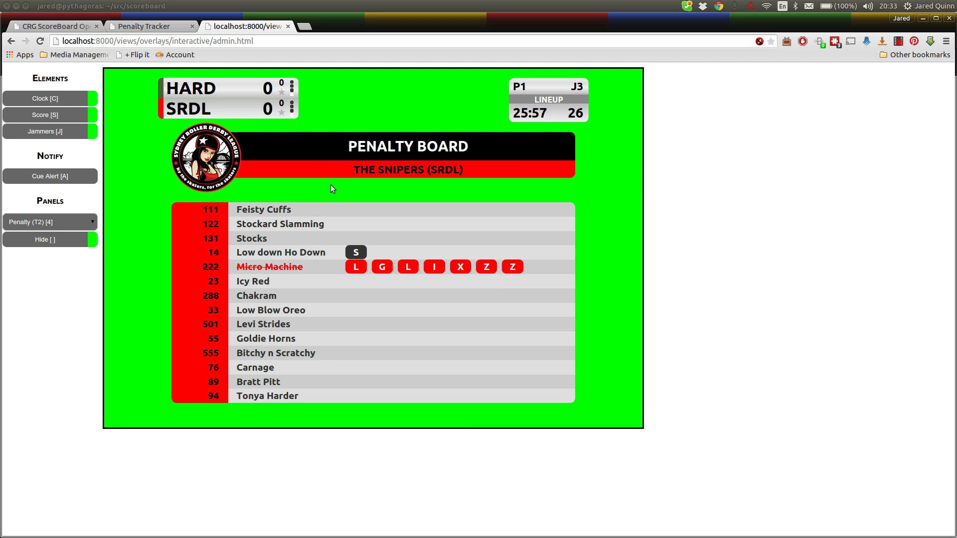